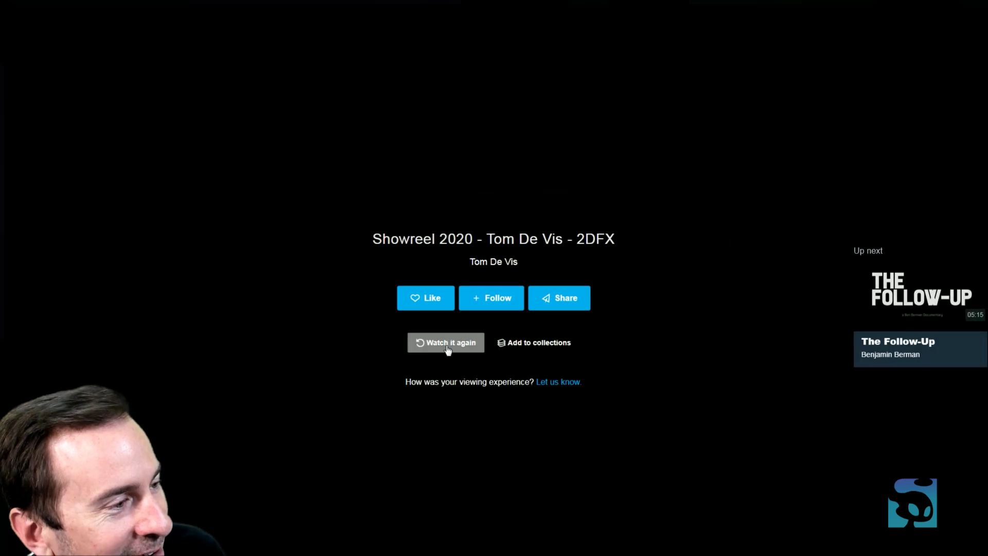
# Step: Replay the Showreel 2020 2DFX video from the start and watch it in full screen
pyautogui.click(447, 343)
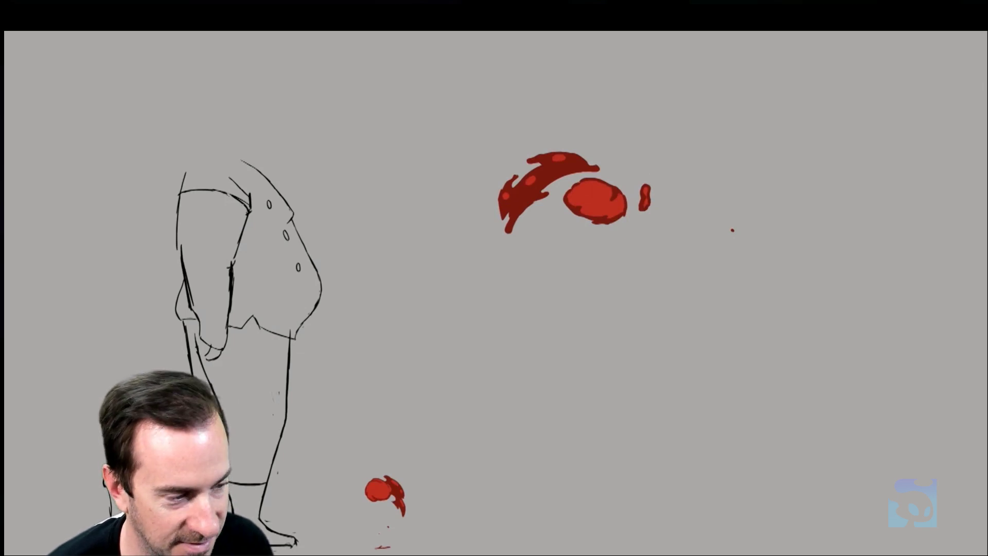
pyautogui.press('Escape')
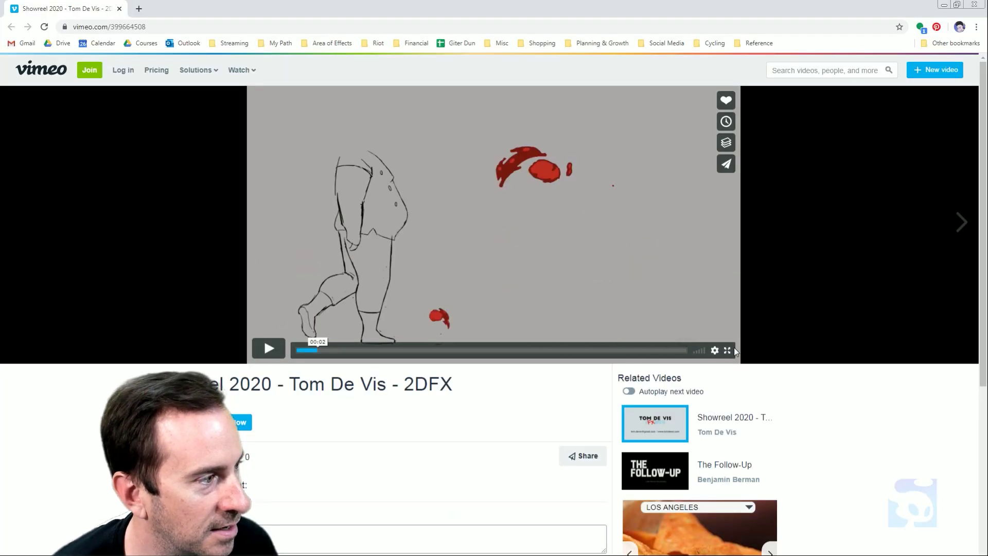
pyautogui.click(728, 350)
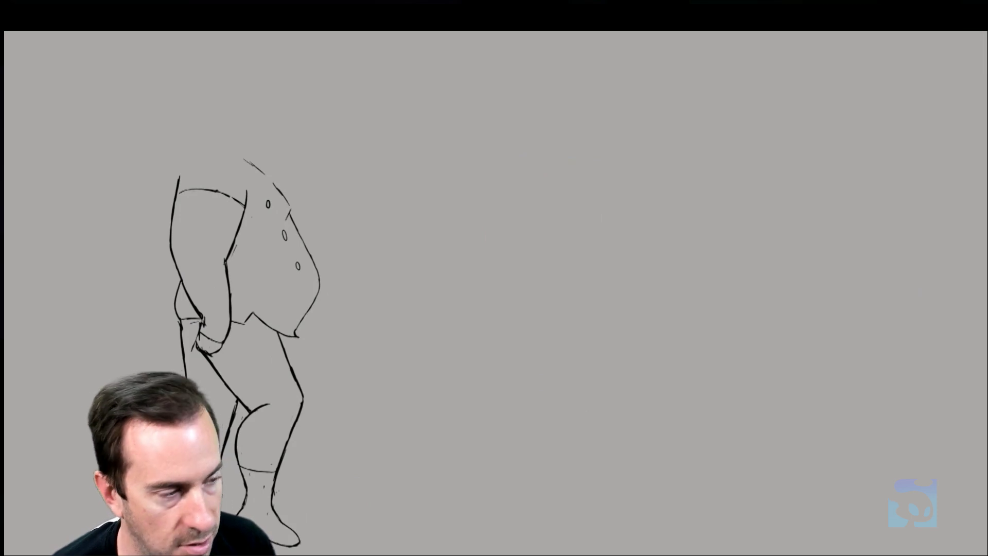
# Step: Exit full screen and look over the showreel's page, its details and the related videos
pyautogui.press('Escape')
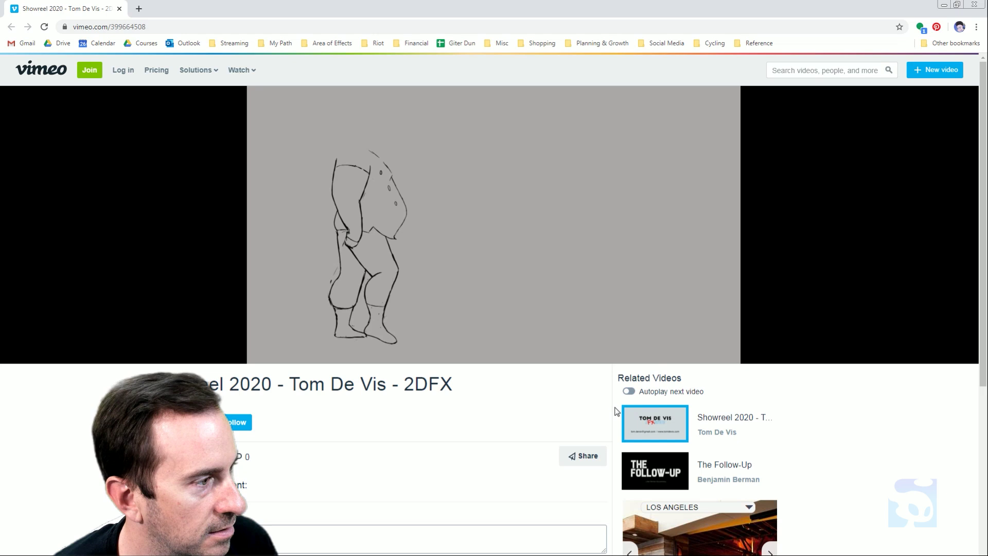
pyautogui.scroll(-4, 611, 393)
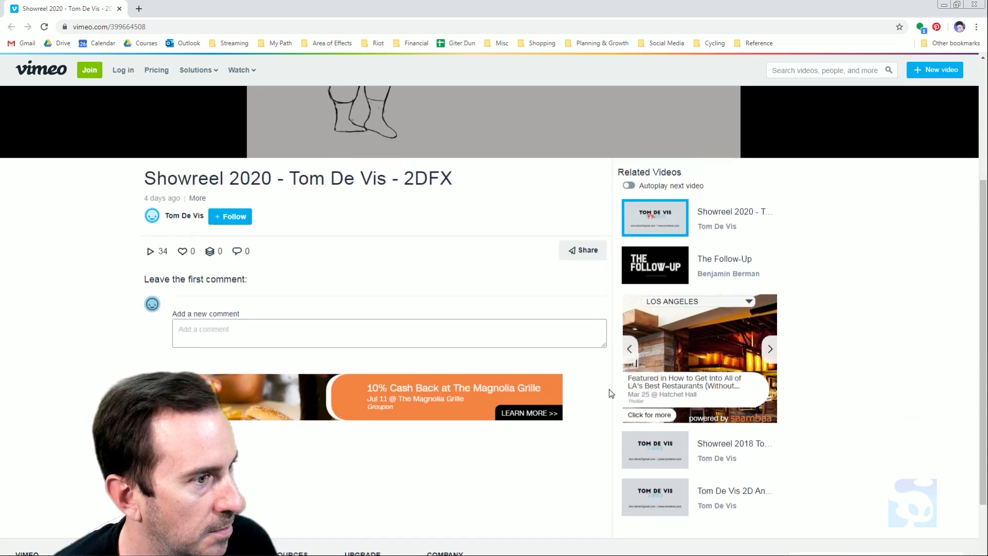
pyautogui.scroll(4, 611, 394)
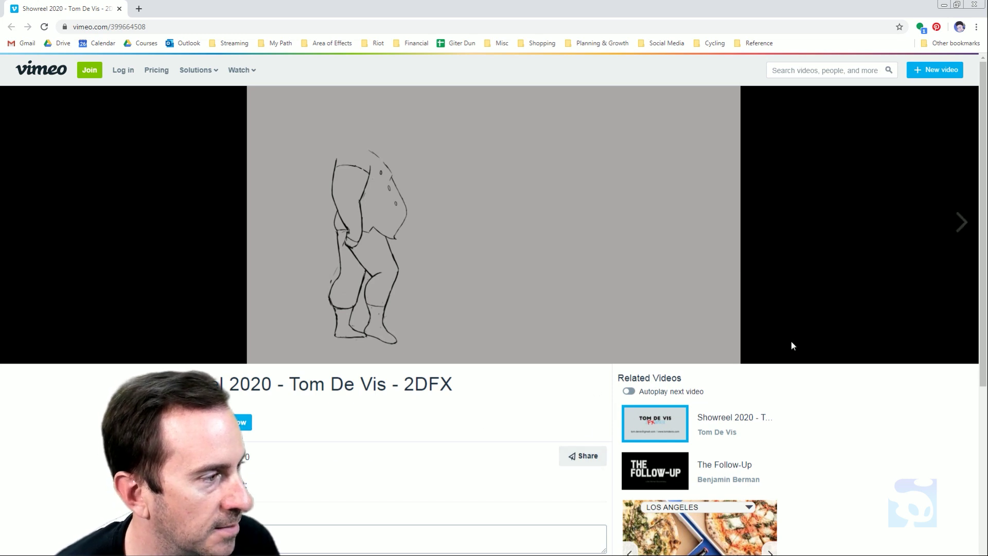
pyautogui.moveTo(728, 354)
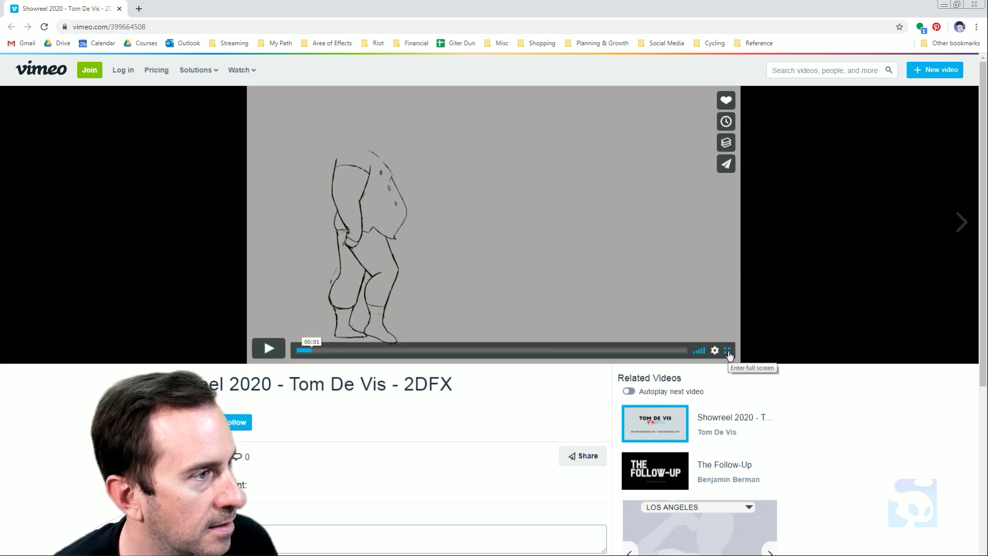
# Step: Return to the showreel in full screen and examine its red 2D effects animation beside the walking character
pyautogui.click(139, 10)
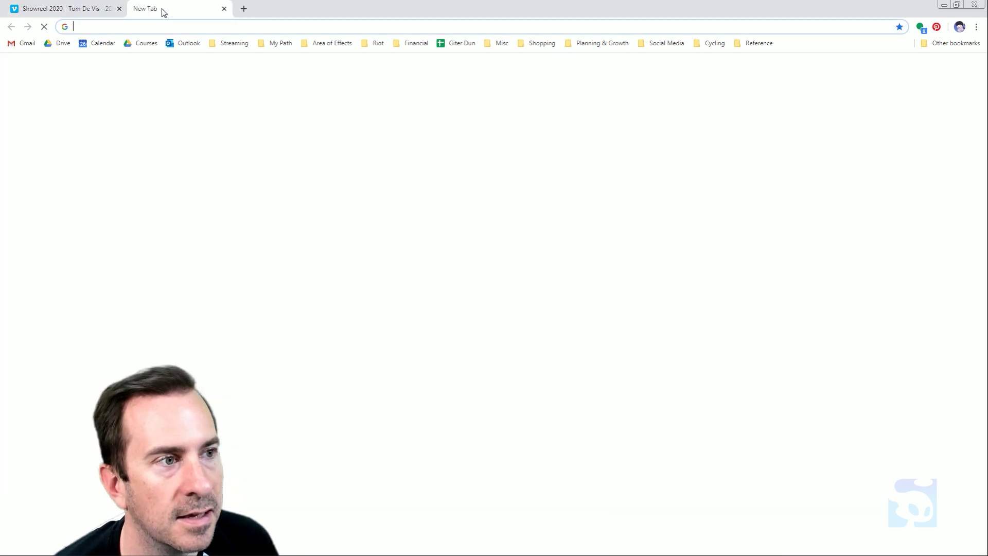
pyautogui.hotkey('ctrl', 'w')
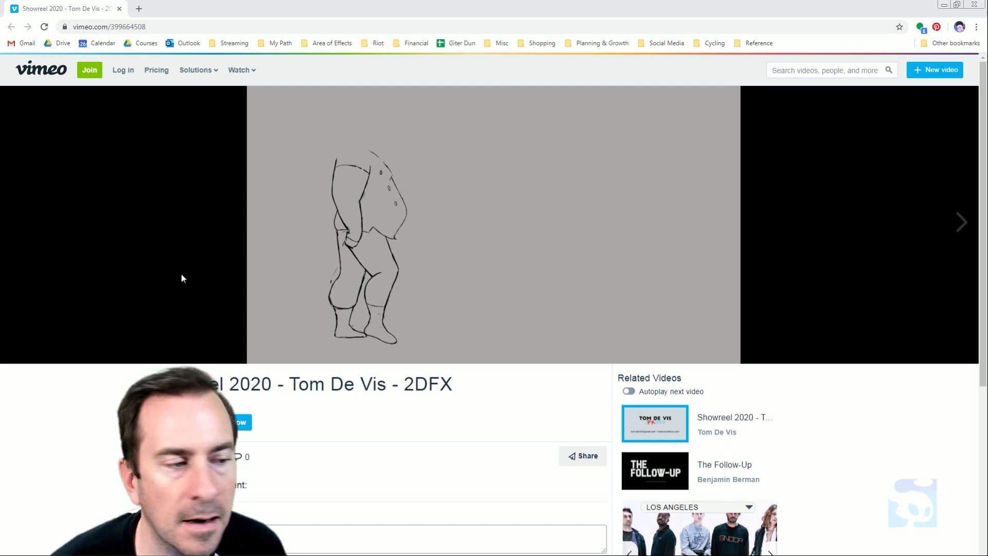
pyautogui.moveTo(313, 332)
pyautogui.click(727, 350)
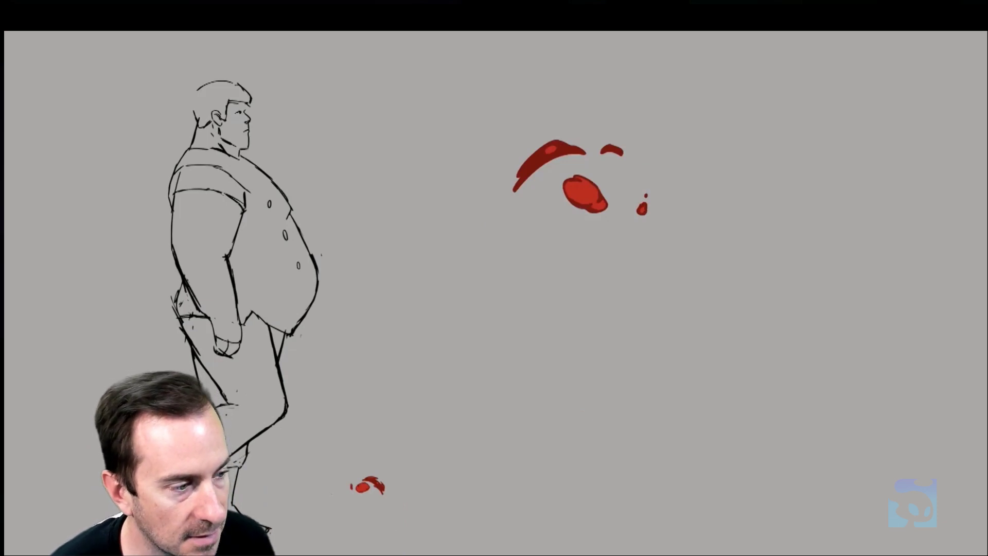
pyautogui.moveTo(701, 521)
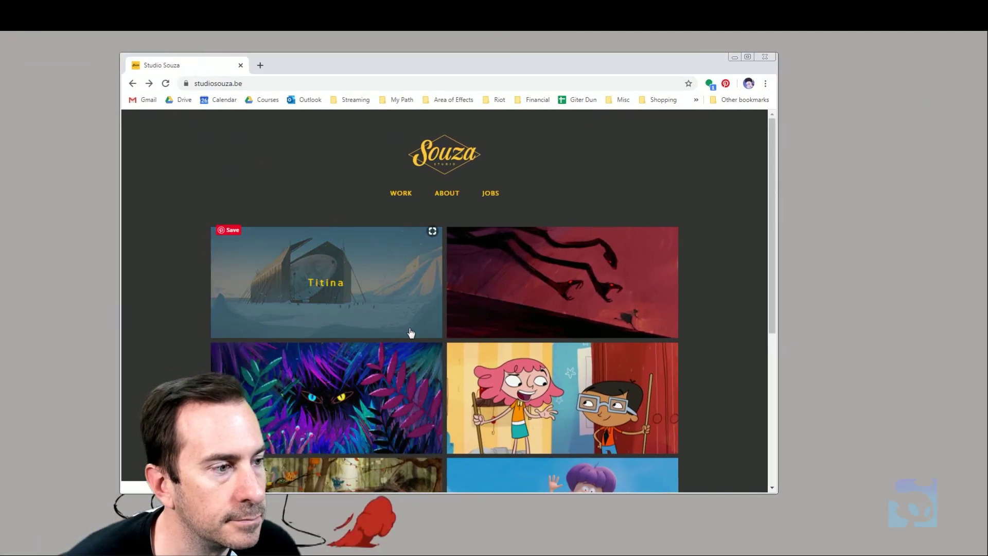
# Step: Open the Titina project on the Studio Souza site and look through its credits, pitch and artwork
pyautogui.click(392, 279)
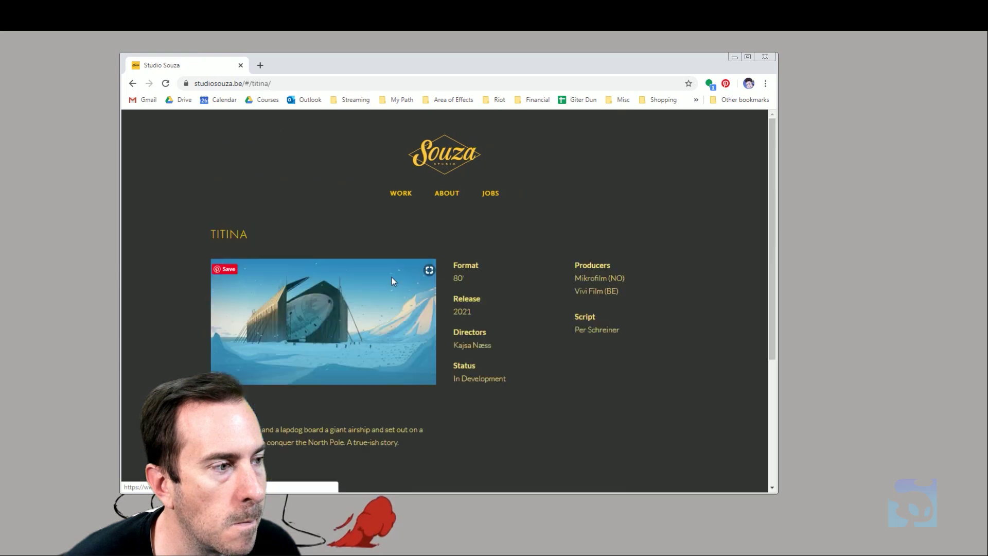
pyautogui.scroll(-4, 391, 277)
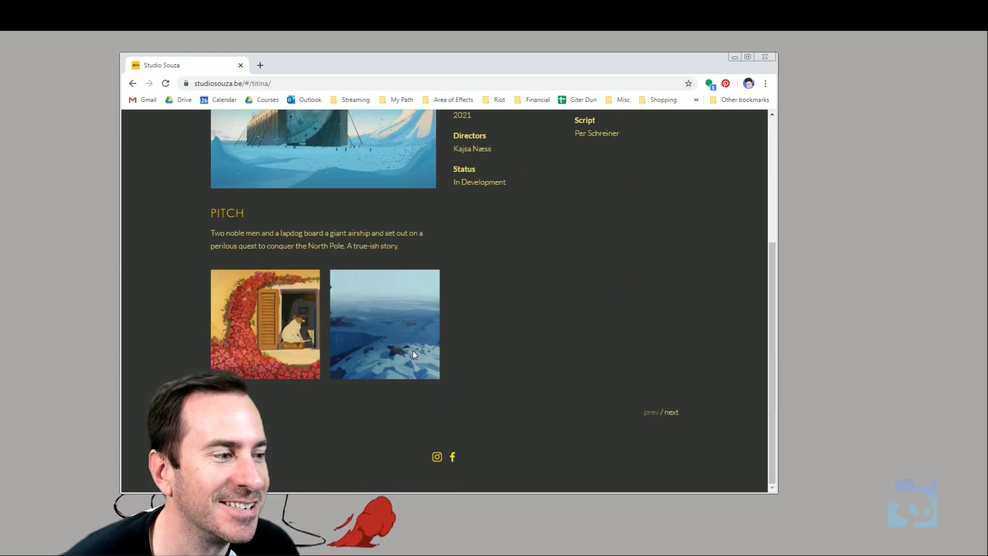
pyautogui.scroll(4, 408, 317)
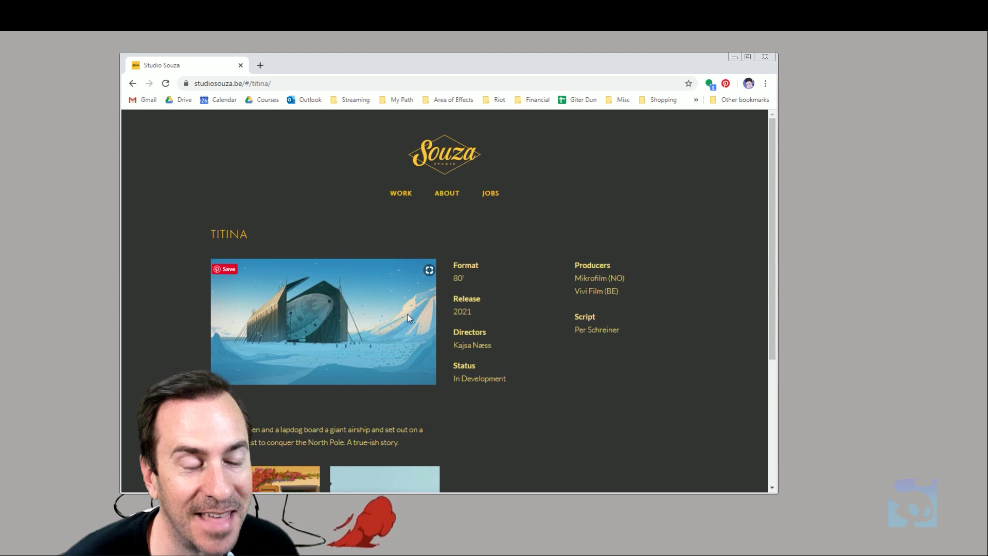
pyautogui.scroll(-4, 490, 354)
pyautogui.scroll(4, 490, 354)
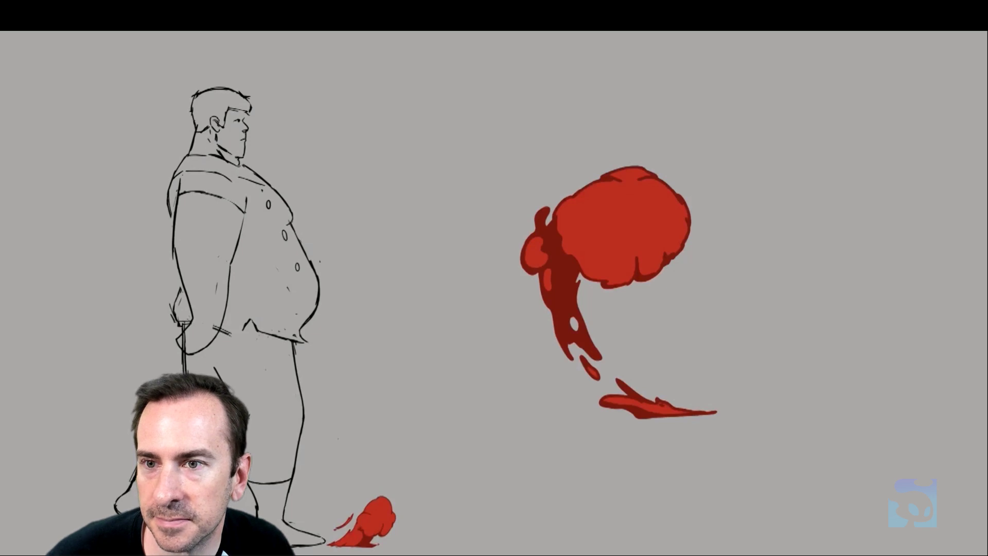
# Step: Switch to the browser window with the Fortiche site, dismiss the suggested videos and look over the page
pyautogui.hotkey('alt', 'Tab')
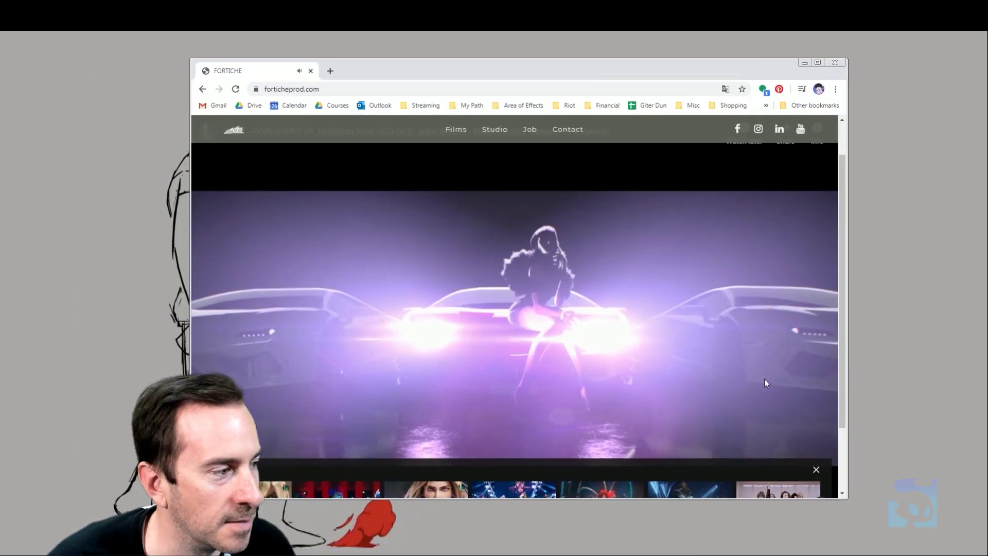
pyautogui.scroll(-2, 807, 425)
pyautogui.click(816, 387)
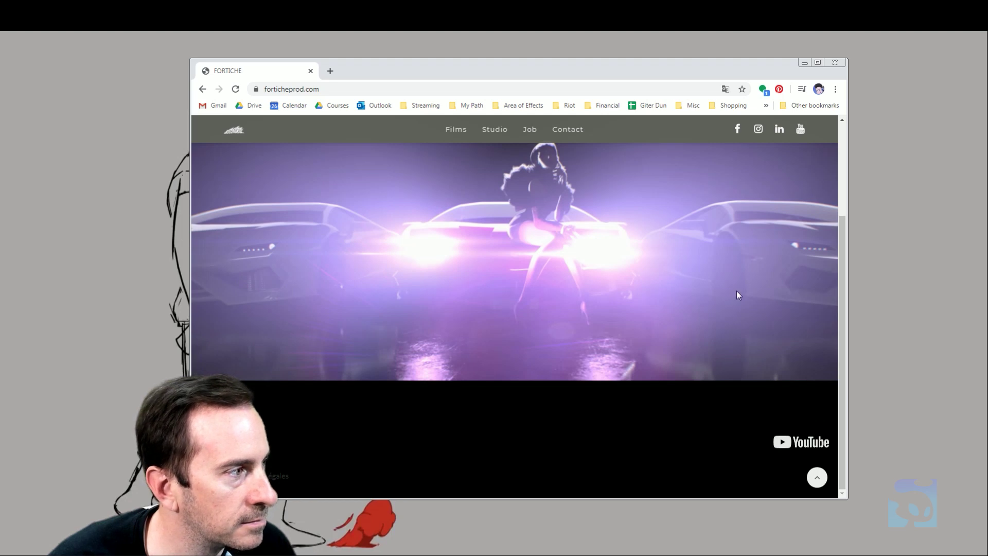
pyautogui.scroll(3, 643, 329)
pyautogui.scroll(-3, 658, 332)
pyautogui.scroll(3, 671, 337)
pyautogui.scroll(-2, 671, 336)
# Step: Open the embedded K/DA POP/STARS video on YouTube in a maximized browser window
pyautogui.click(669, 337)
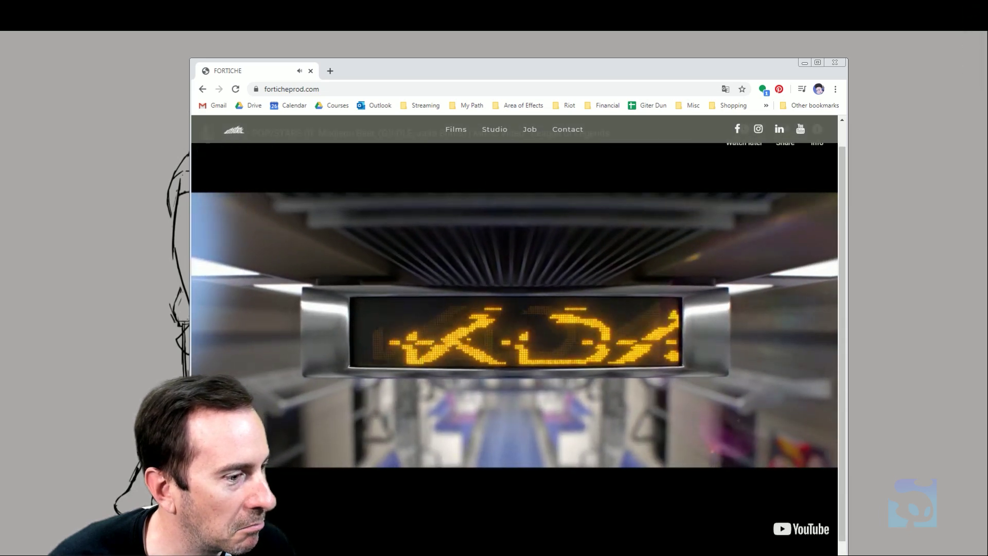
pyautogui.click(801, 529)
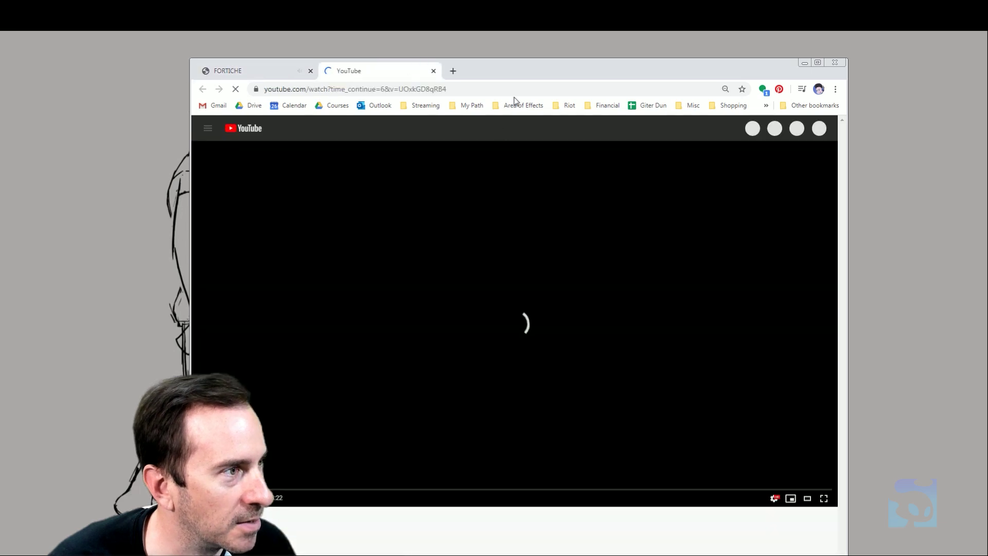
pyautogui.doubleClick(522, 70)
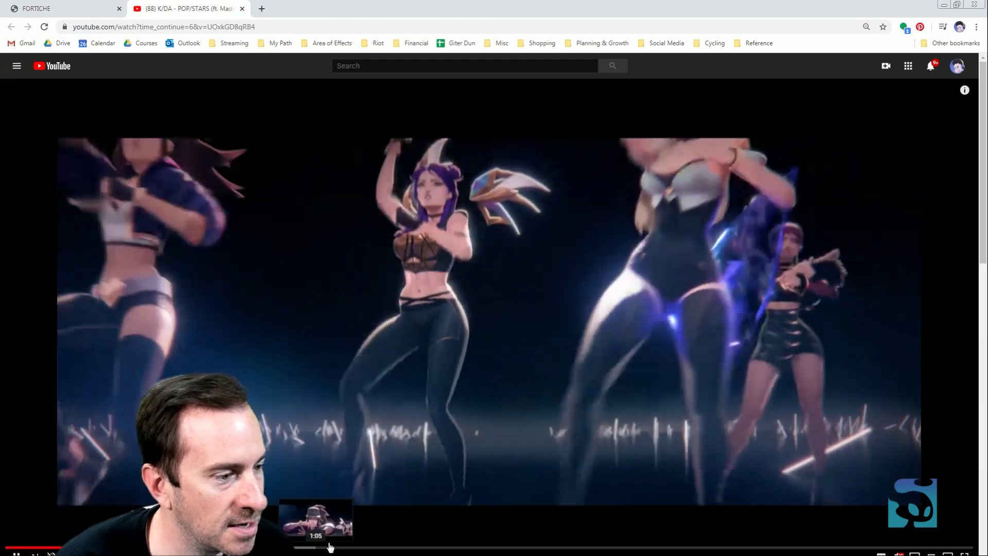
# Step: Find the red tunnel scene shortly before 1:20 in the K/DA video, watch it and pause at the glowing mask
pyautogui.click(392, 547)
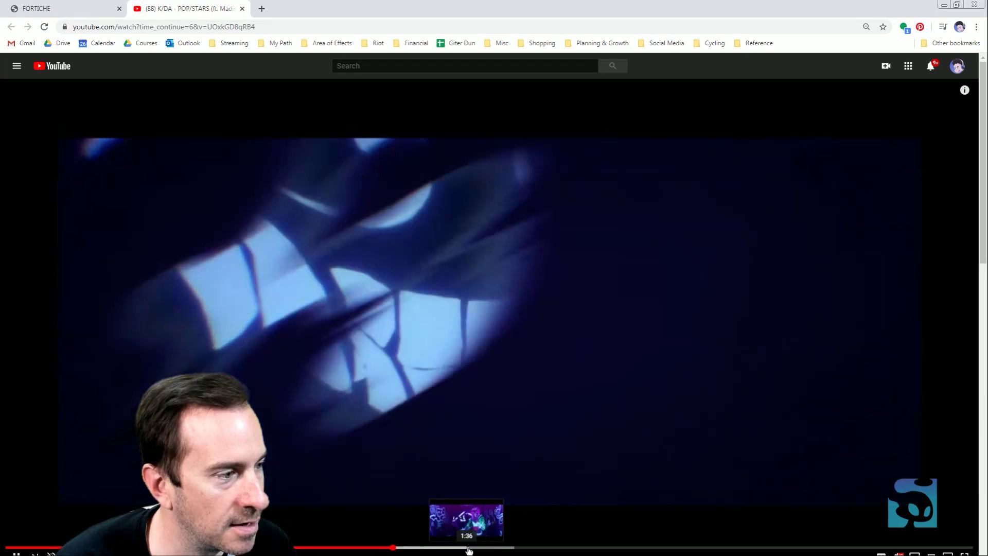
pyautogui.click(375, 549)
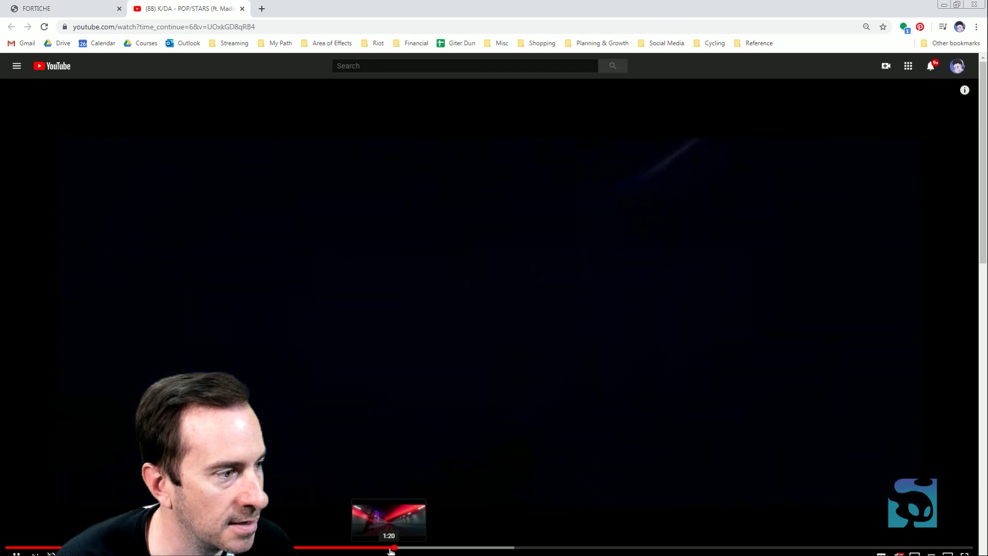
pyautogui.click(381, 549)
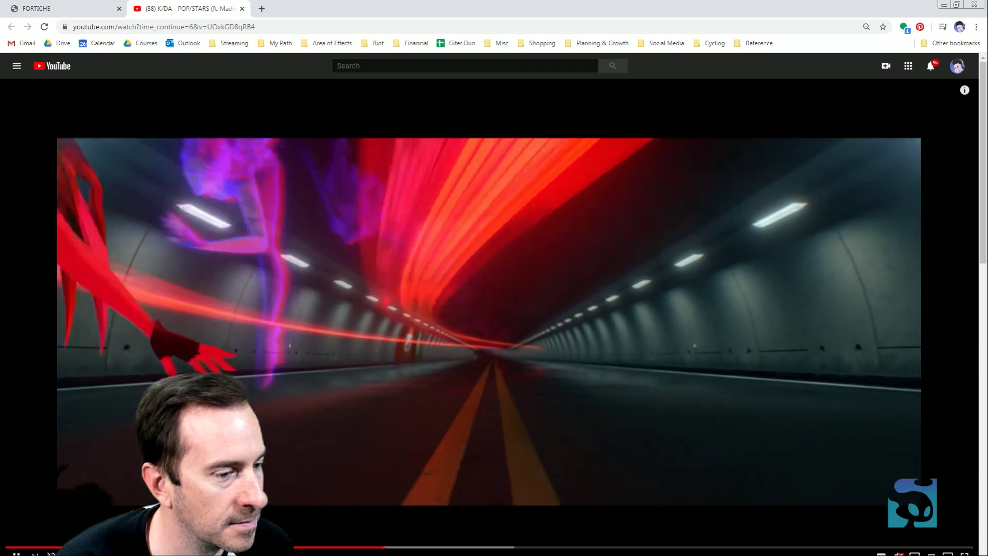
pyautogui.press('k')
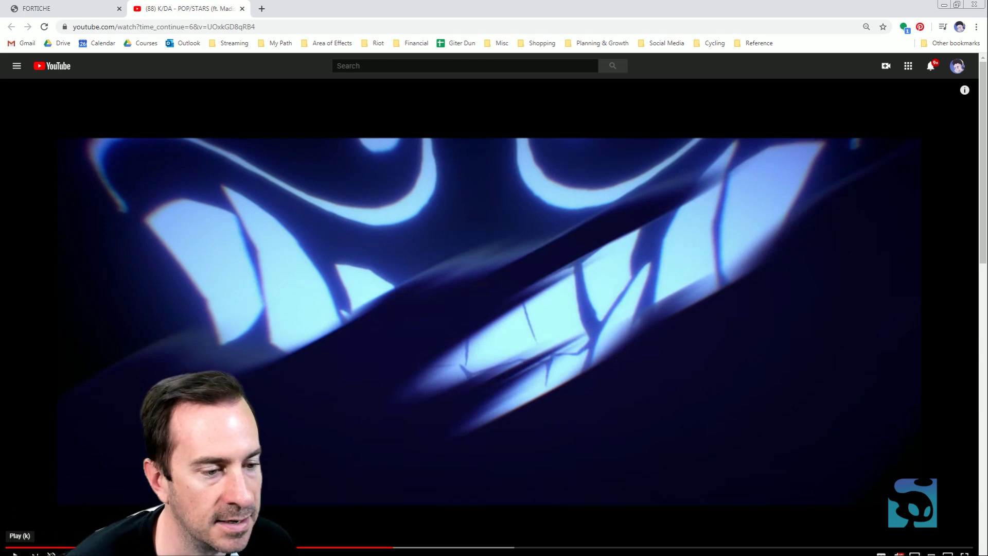
# Step: Replay the neon graffiti scene from about 1:20 several times to examine its glowing 2D effects
pyautogui.click(15, 553)
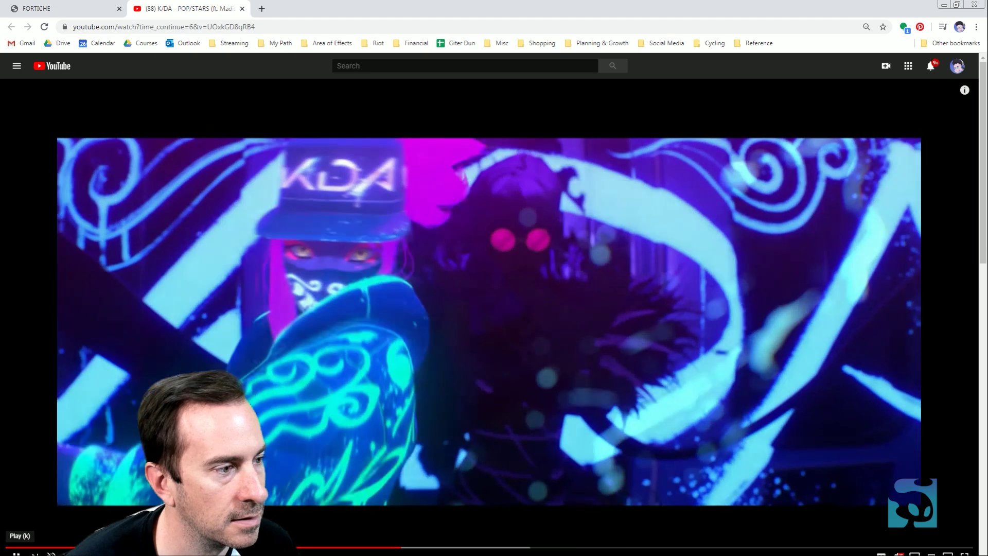
pyautogui.click(396, 548)
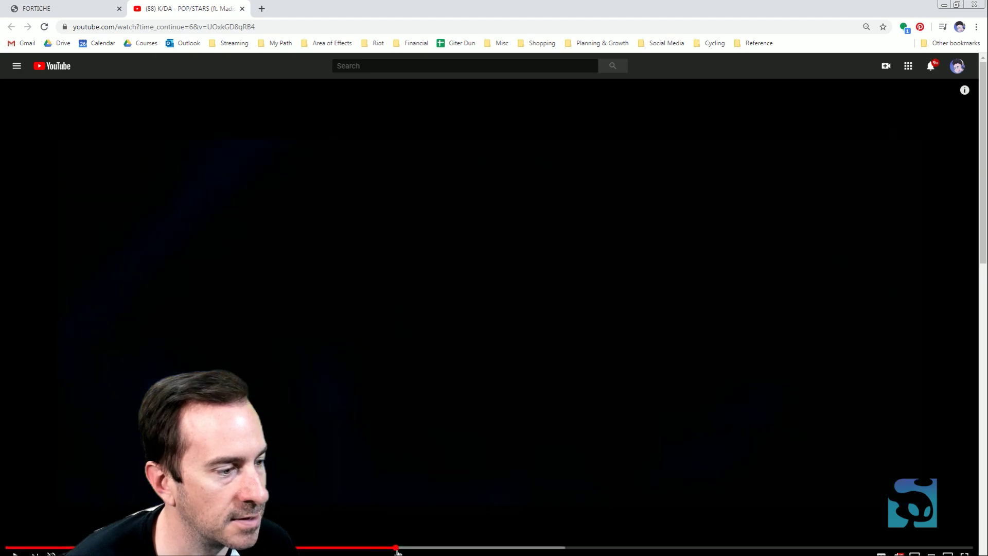
pyautogui.click(15, 552)
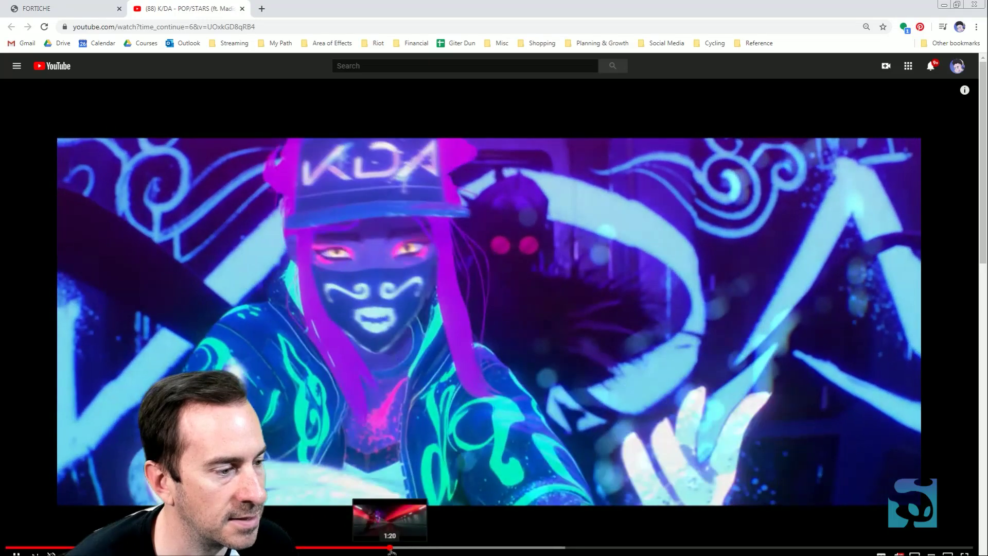
pyautogui.click(391, 548)
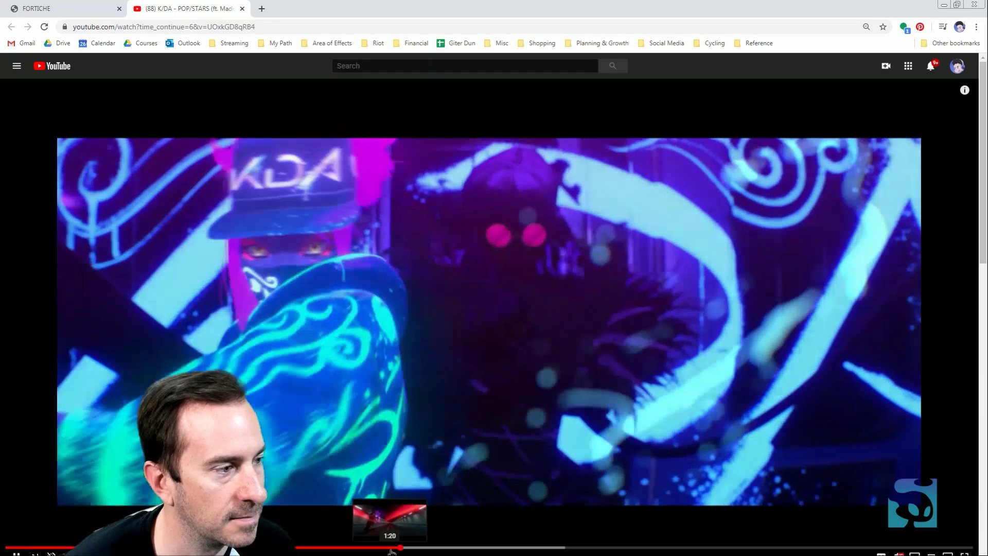
pyautogui.click(391, 548)
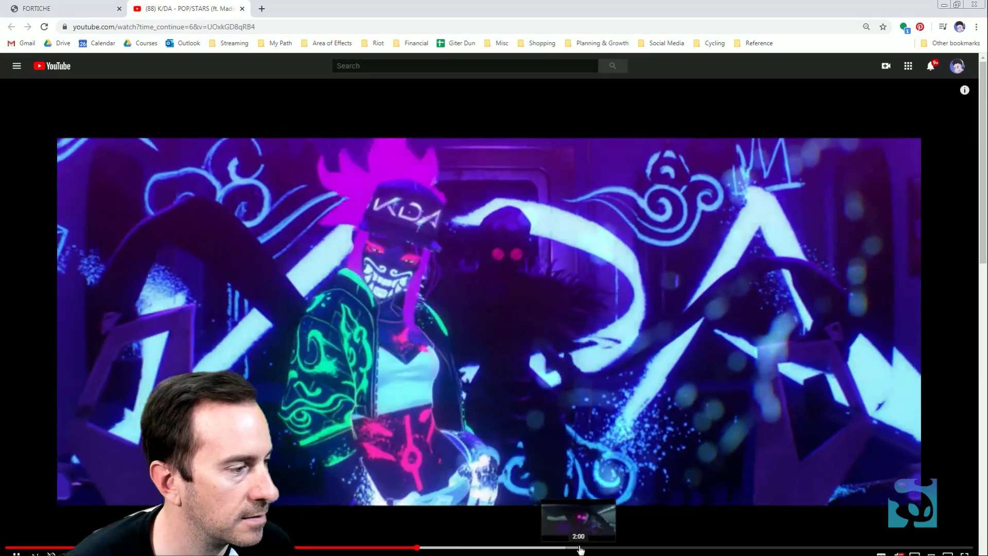
# Step: Skim the K/DA video between about 1:57 and 2:31 to examine the effects in the driving, dance and neon spray-paint scenes
pyautogui.click(580, 548)
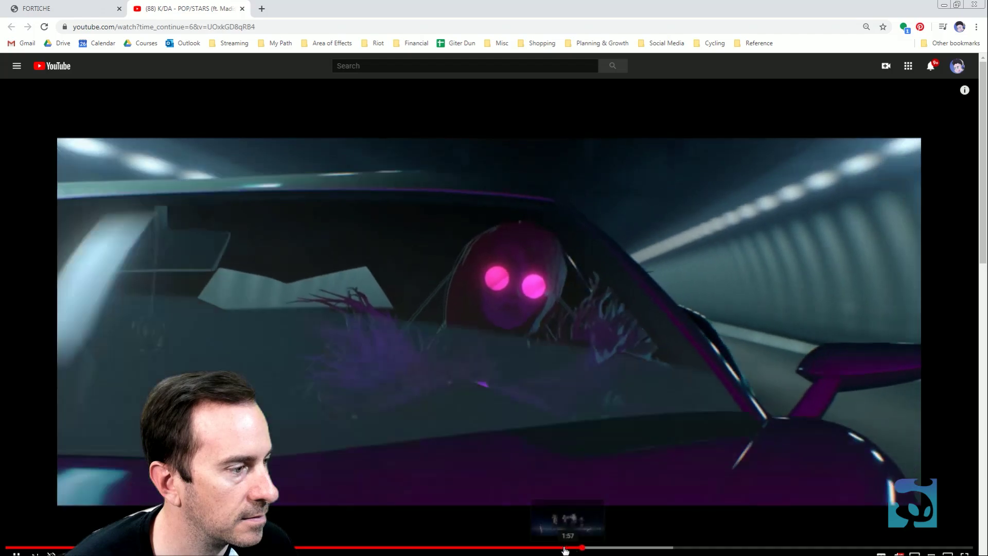
pyautogui.click(564, 548)
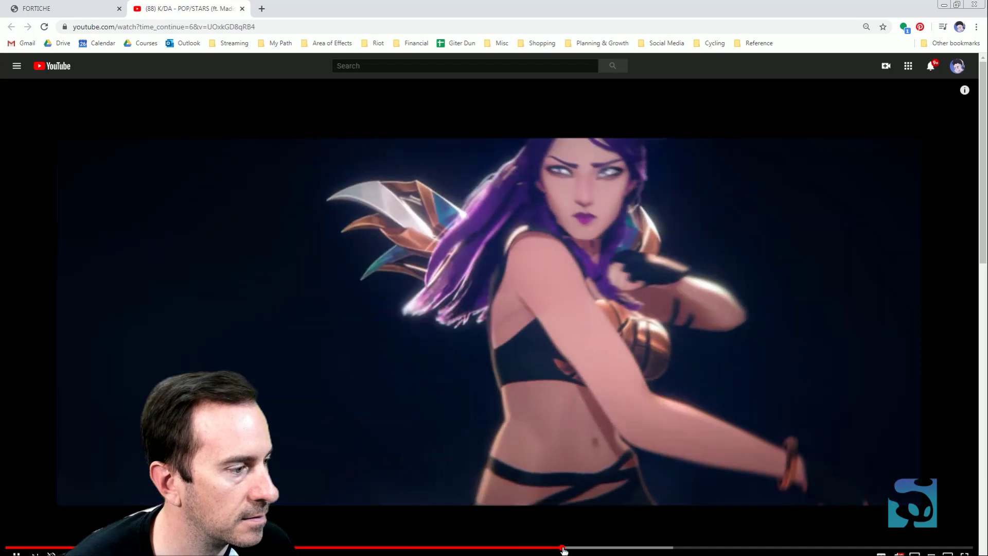
pyautogui.click(660, 549)
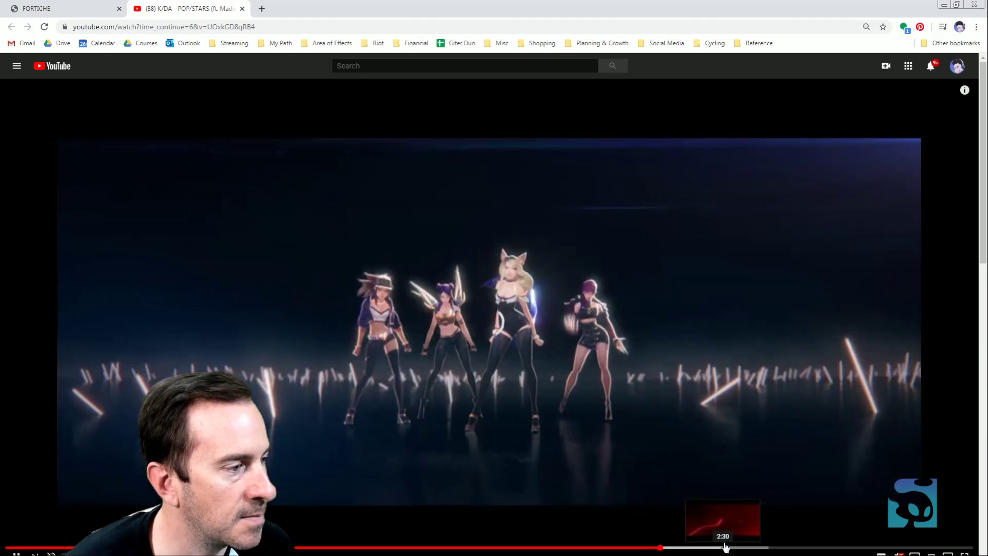
pyautogui.click(728, 547)
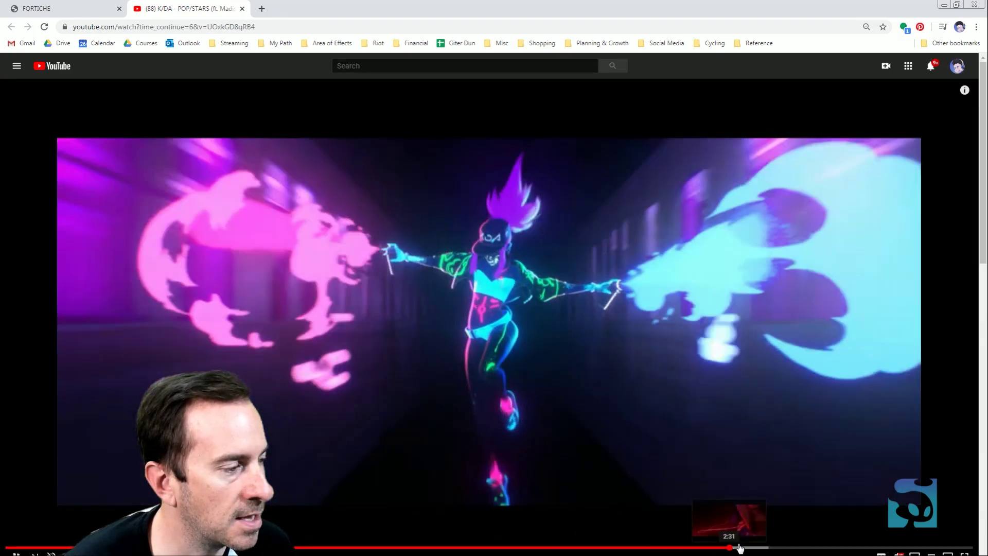
pyautogui.click(712, 548)
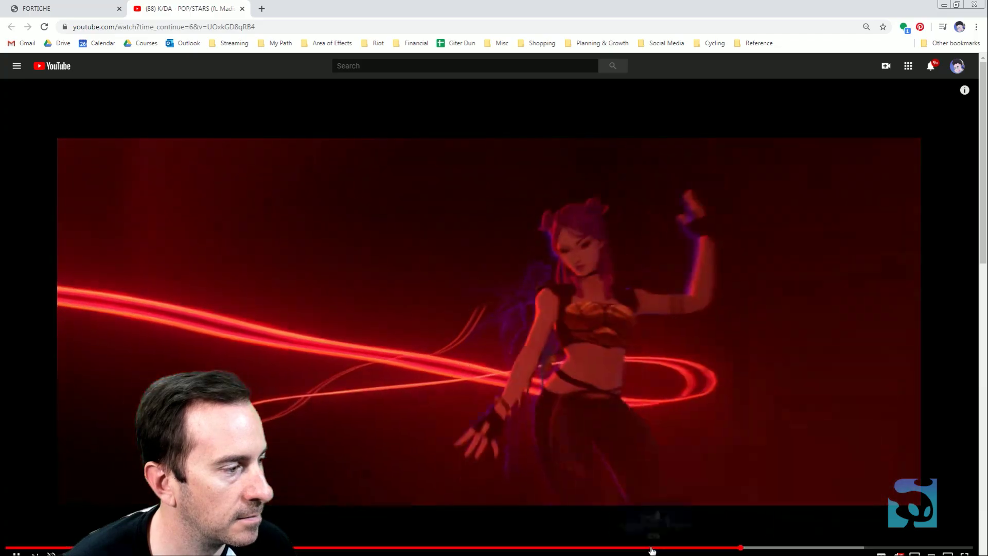
pyautogui.moveTo(652, 550); pyautogui.dragTo(685, 550)
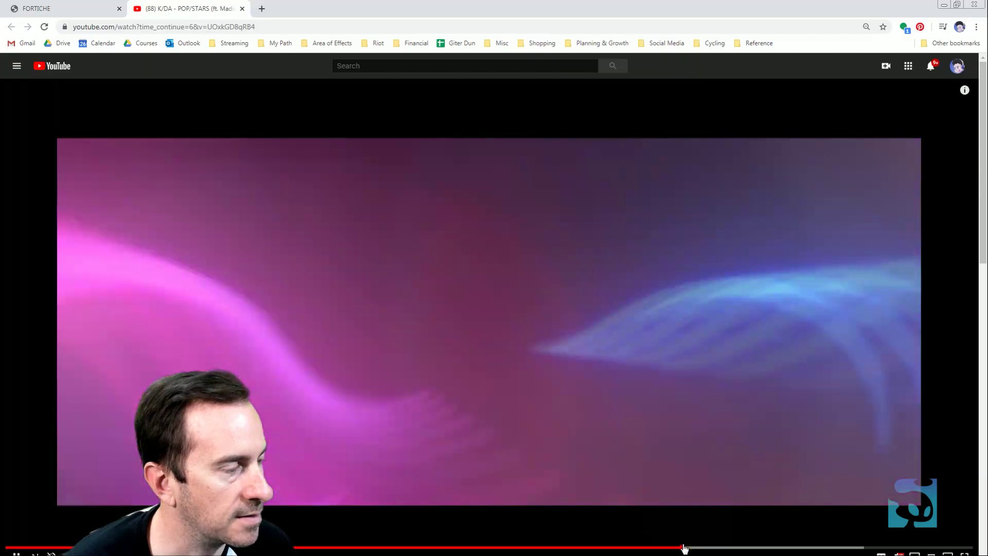
# Step: Replay the neon spray-paint tunnel scene around 2:18 several times, pause on the pink and blue sprays, and return to the FORTICHE page
pyautogui.click(675, 549)
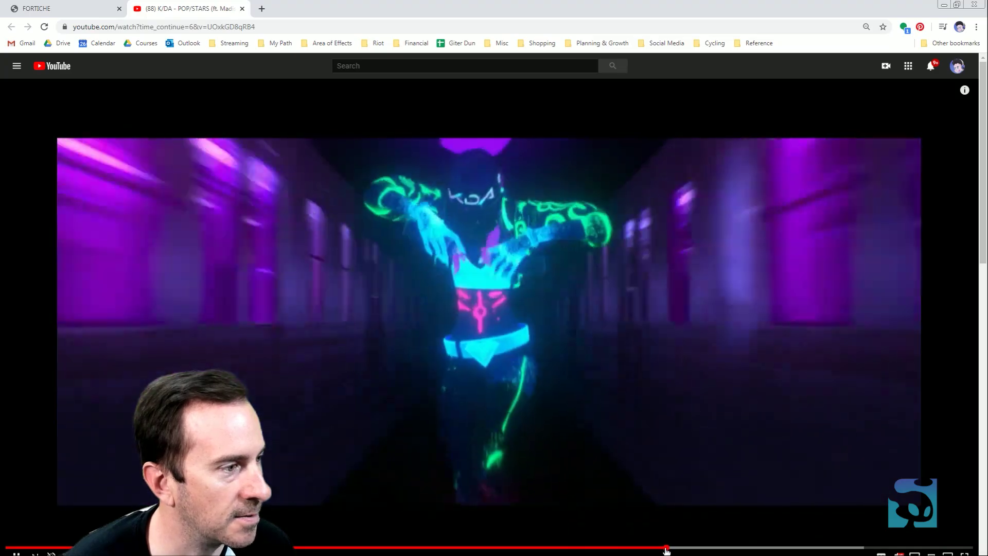
pyautogui.click(667, 549)
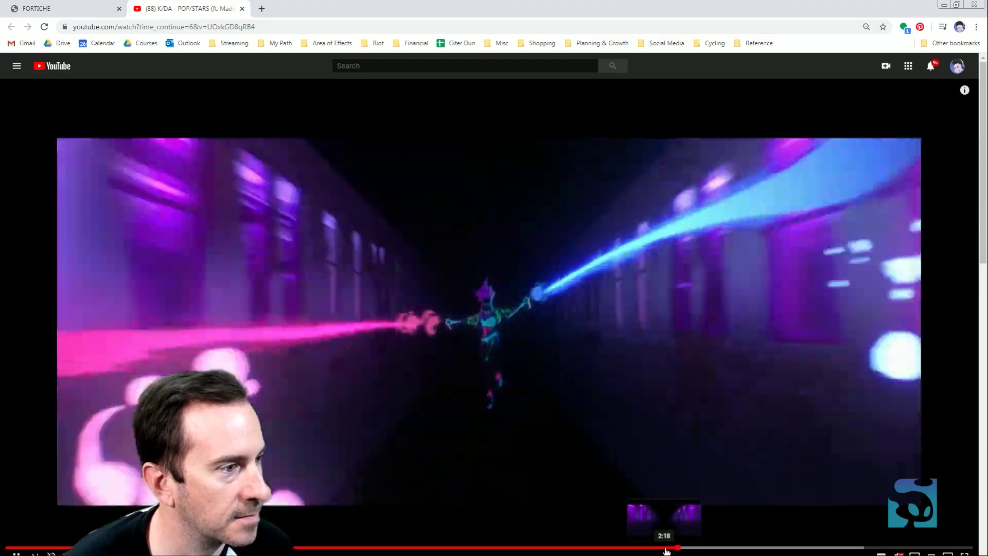
pyautogui.click(666, 550)
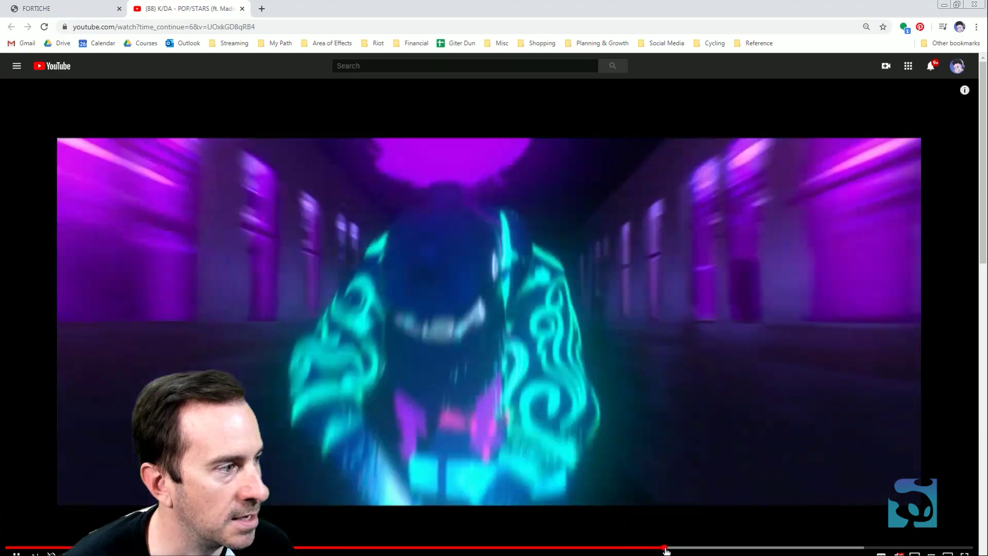
pyautogui.click(666, 550)
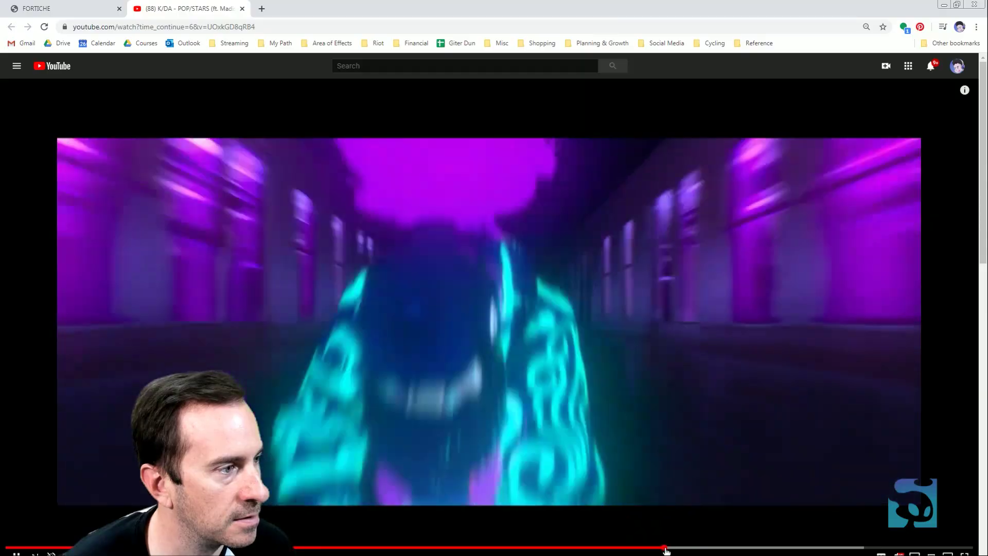
pyautogui.click(665, 549)
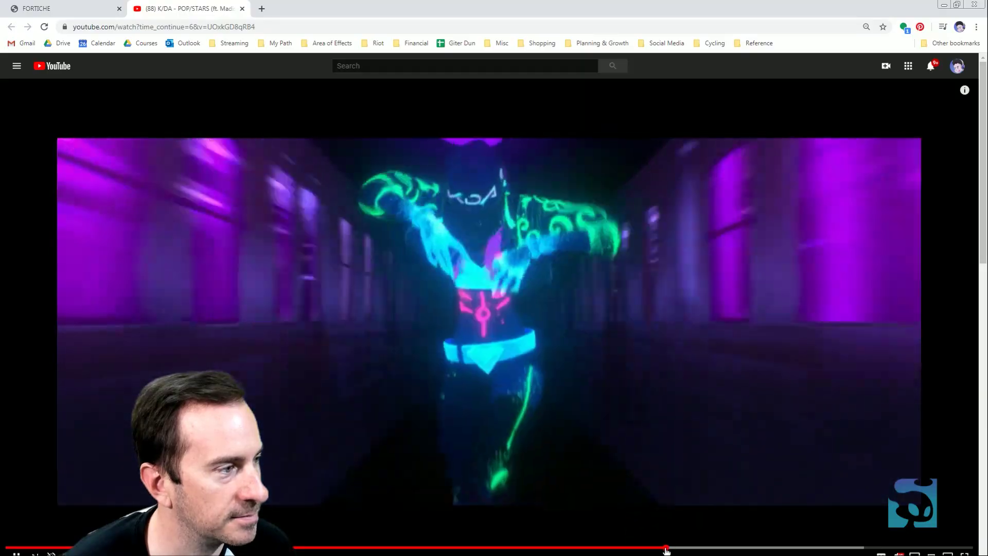
pyautogui.click(666, 549)
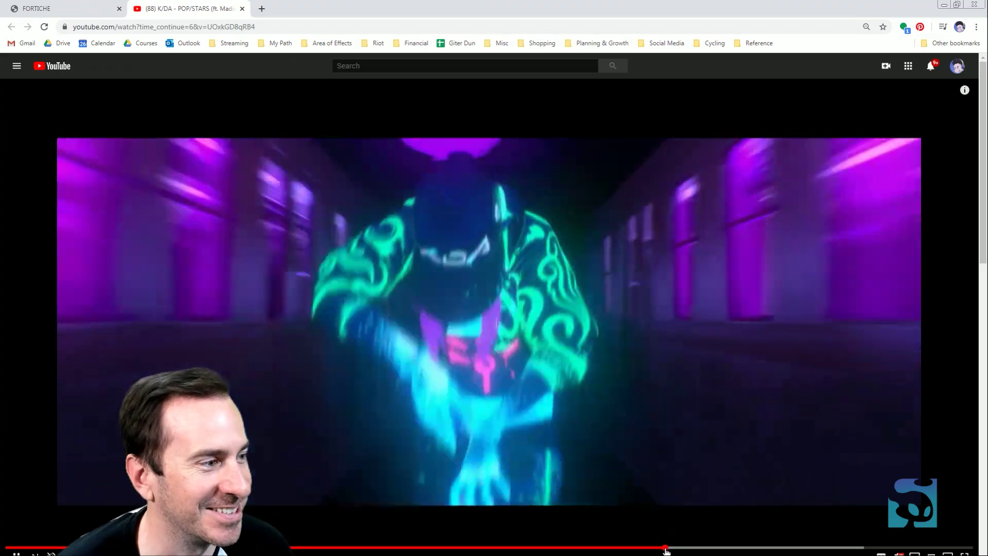
pyautogui.click(665, 550)
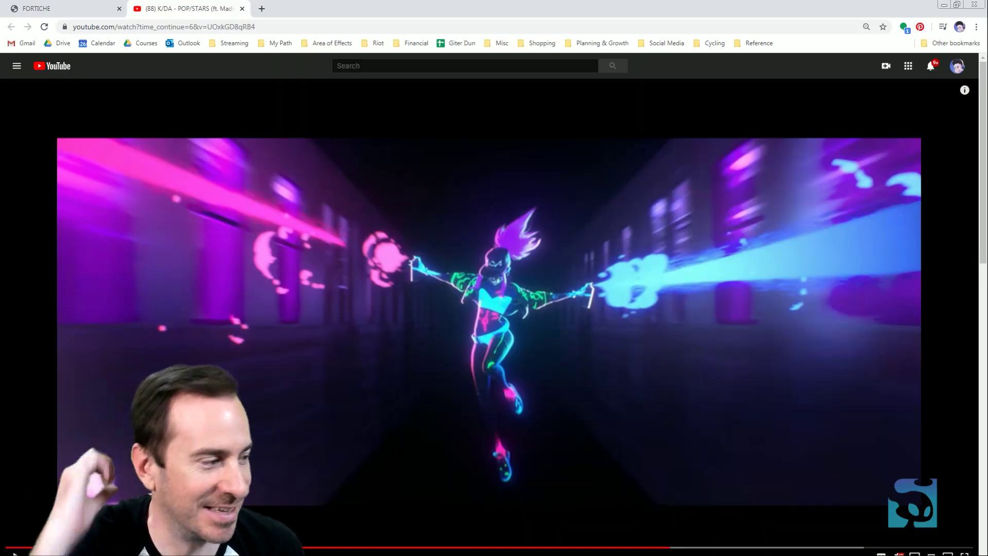
pyautogui.click(87, 7)
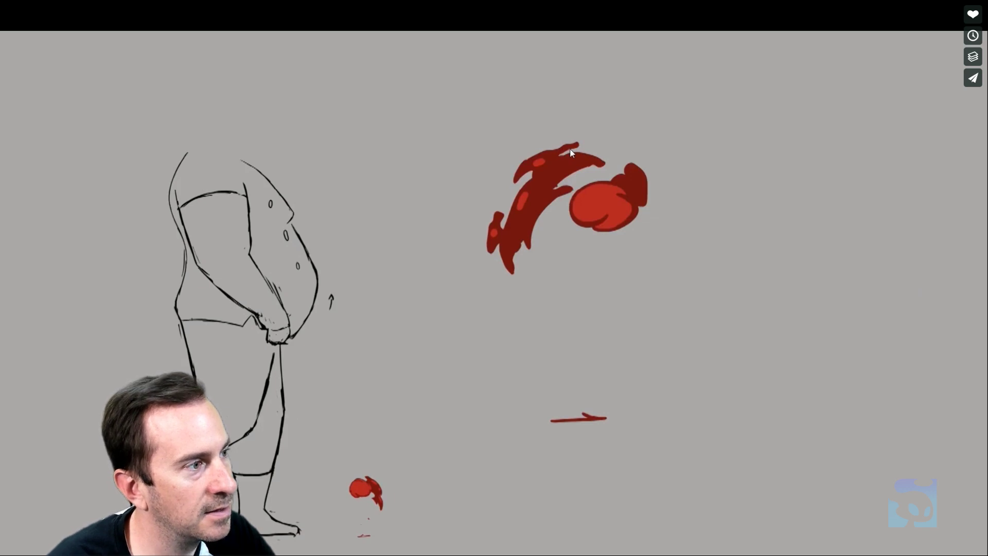
# Step: Pause the red liquid effect animation and compare the frames where the broken arc thins into small pieces, stepping back and forth
pyautogui.press('space')
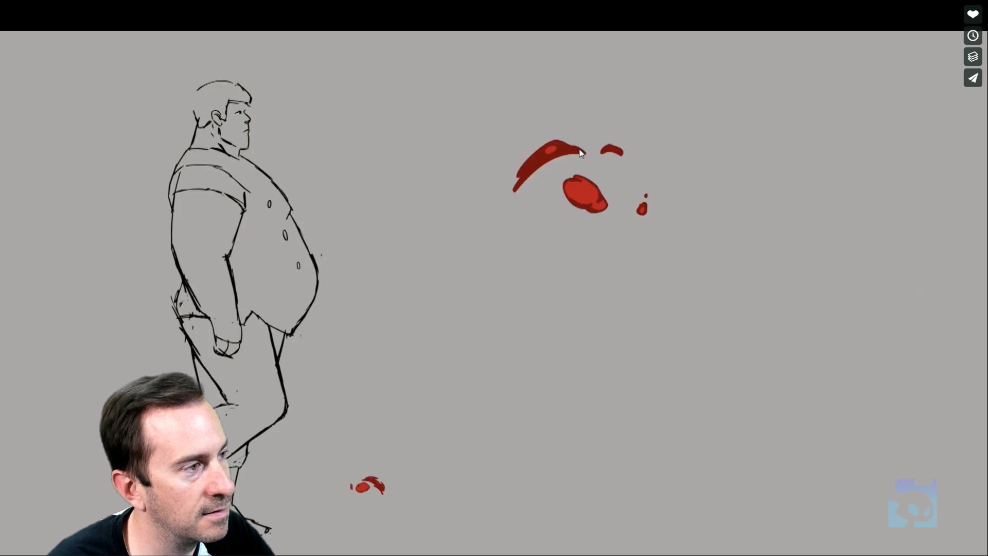
pyautogui.press('Right')
pyautogui.press('Right')
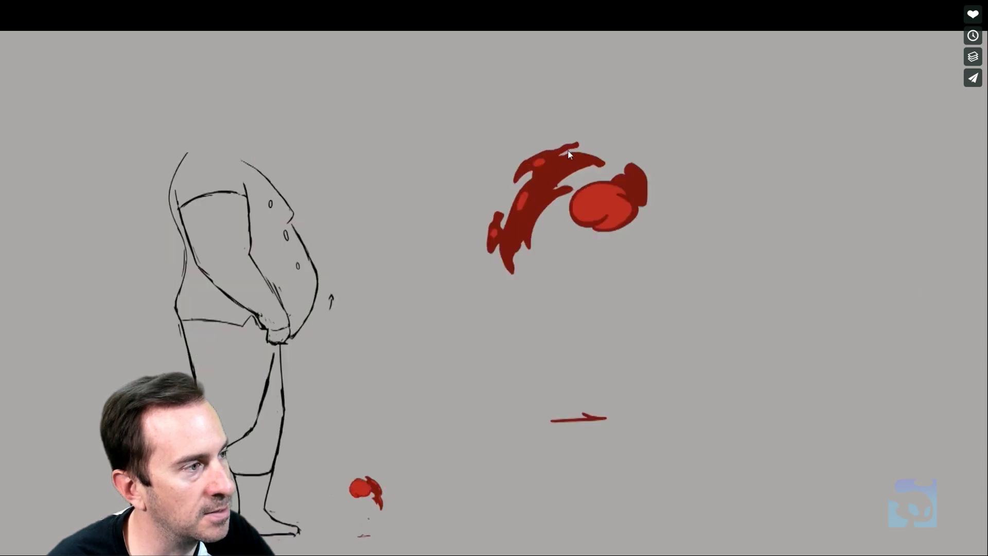
pyautogui.press('Left')
pyautogui.press('Left')
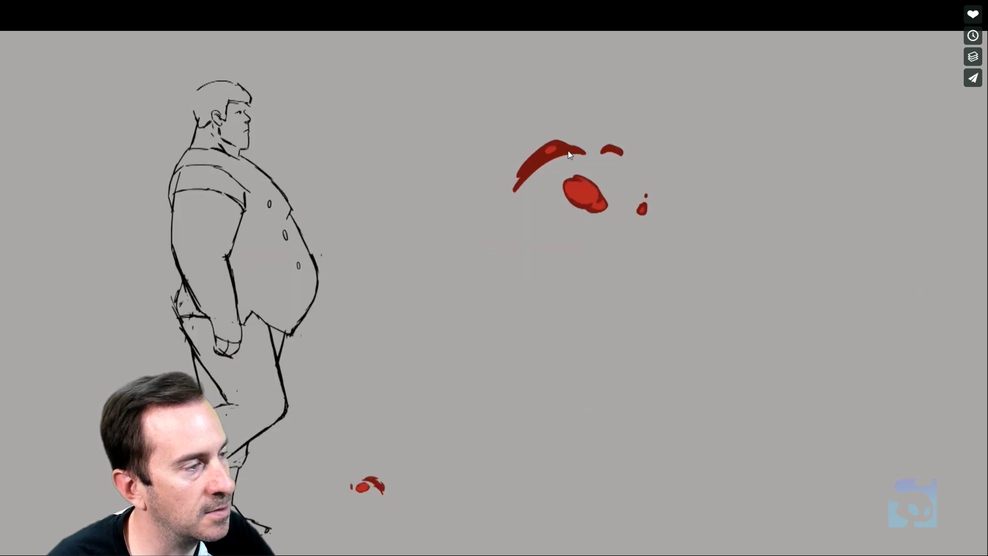
pyautogui.press('Right')
pyautogui.press('Right')
pyautogui.press('Left')
pyautogui.press('Right')
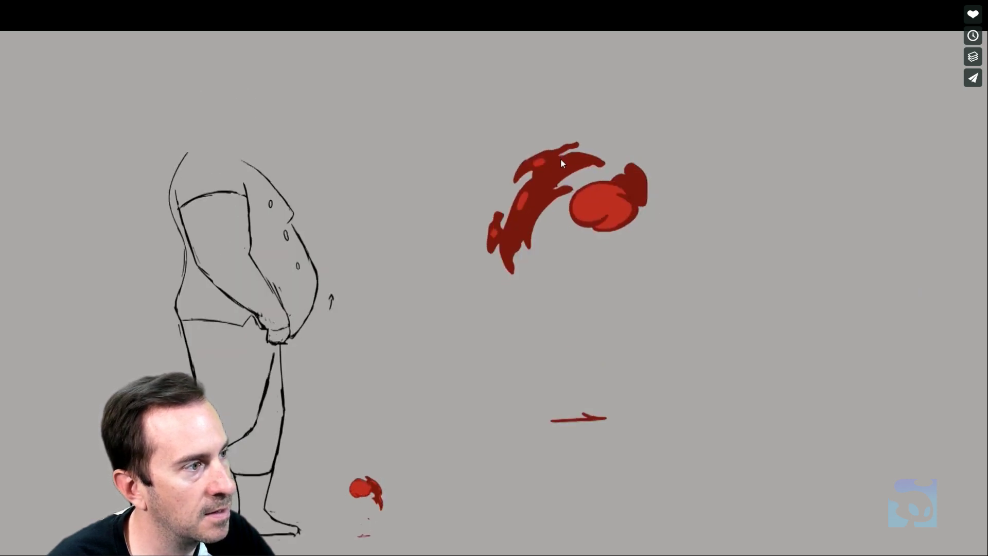
pyautogui.press('Left')
pyautogui.press('Left')
pyautogui.press('Right')
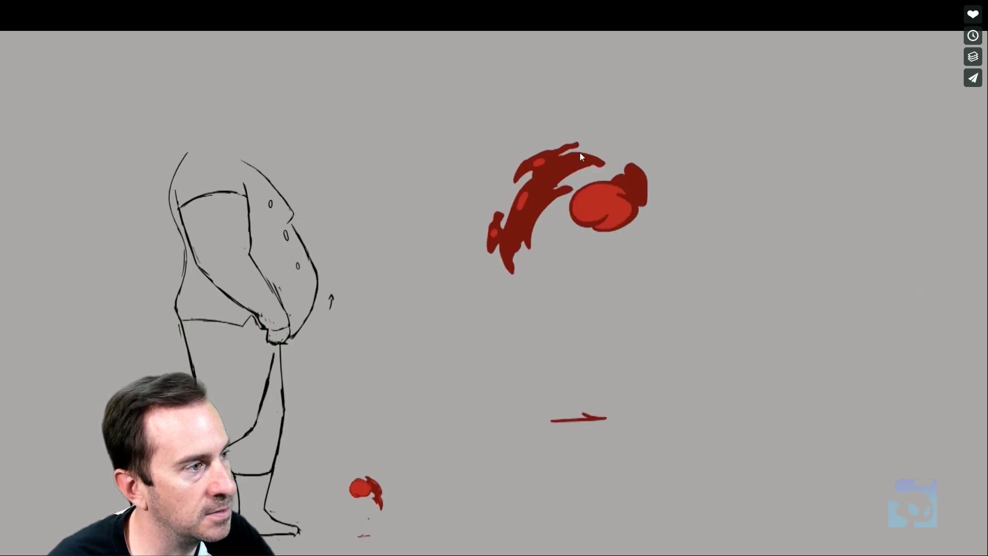
# Step: Alternate between the frame with the red arc joined to the ball and the frame where they separate, comparing how the shapes break up
pyautogui.press('Right')
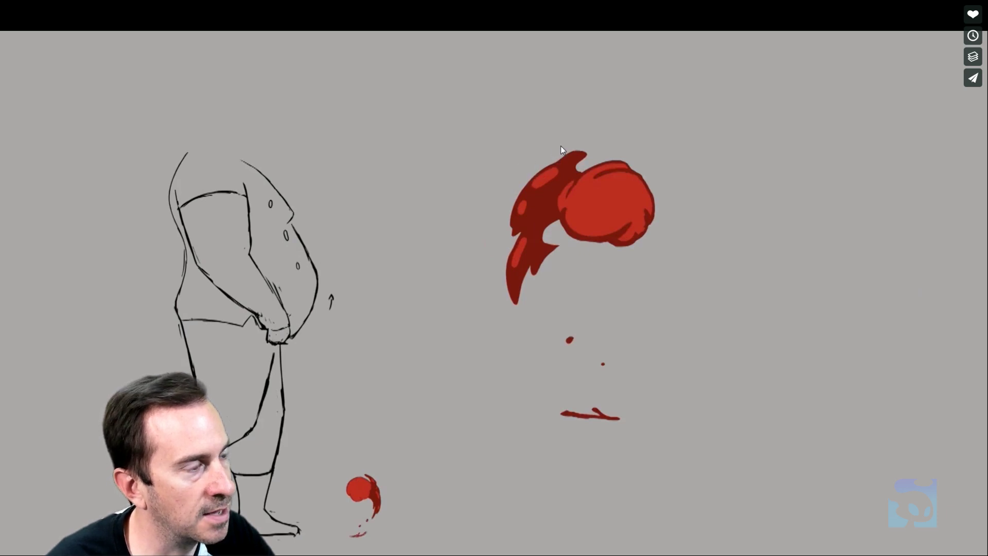
pyautogui.press('Right')
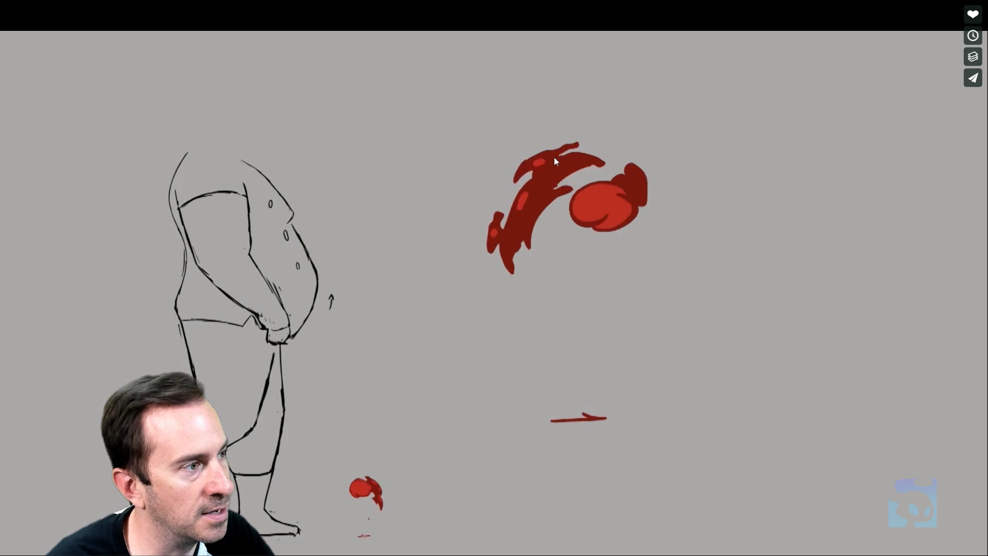
pyautogui.press('Left')
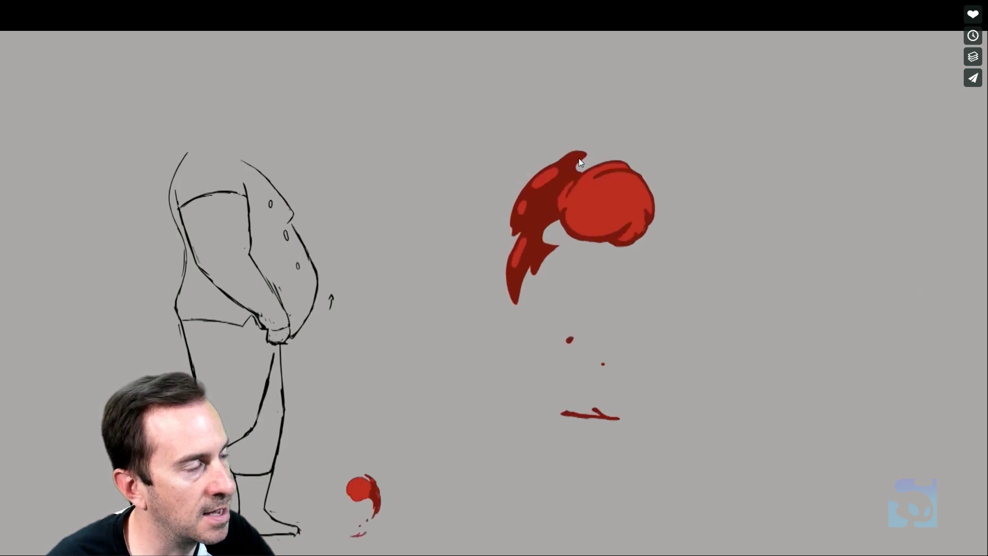
pyautogui.press('Right')
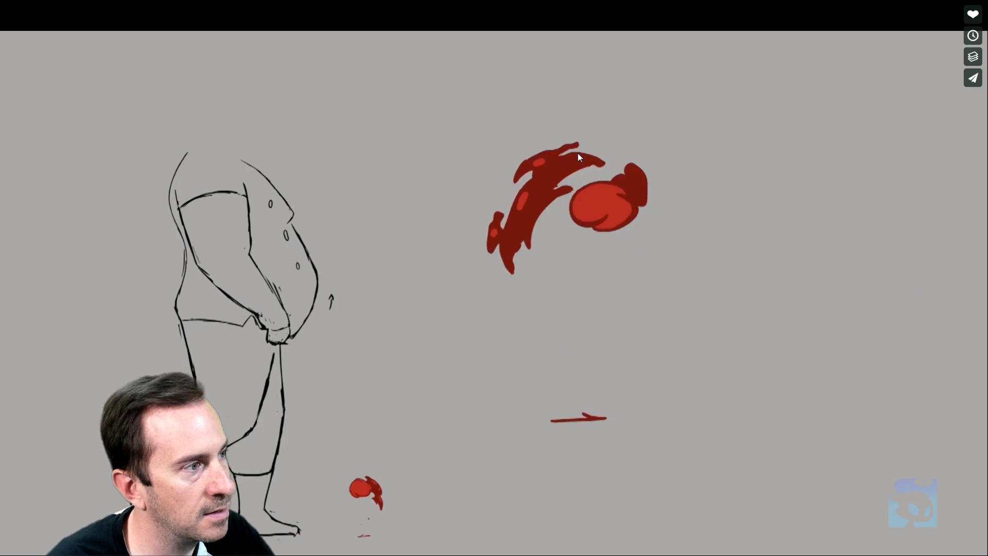
pyautogui.press('Left')
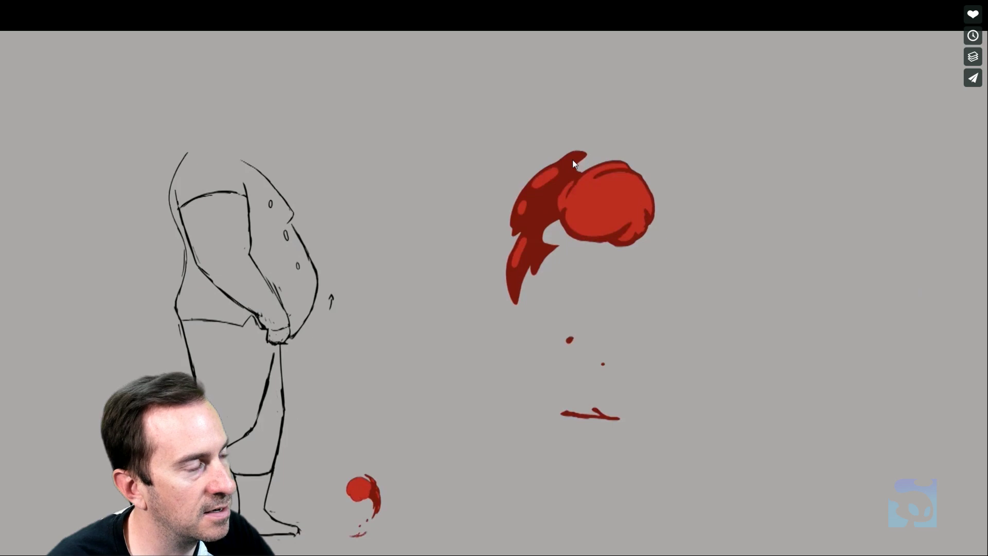
pyautogui.press('Right')
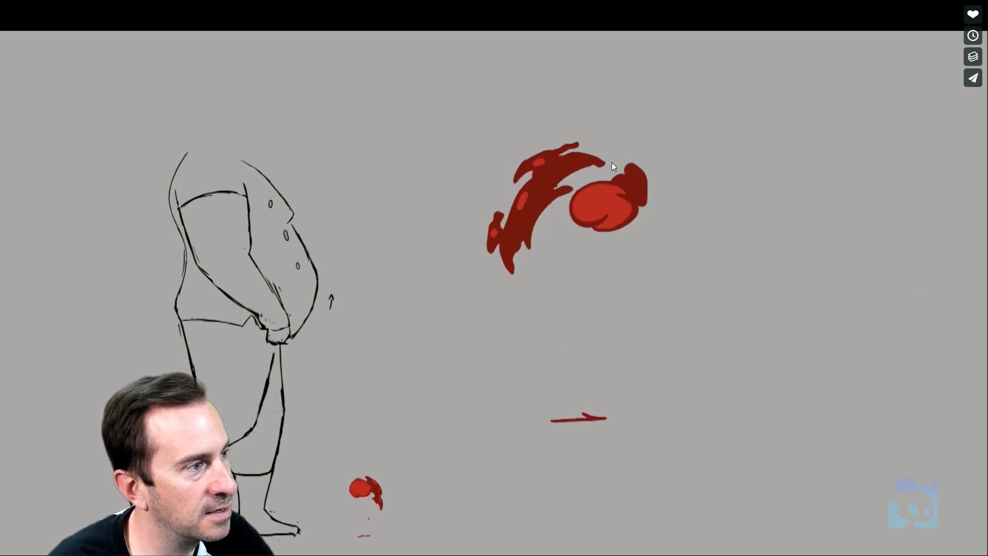
pyautogui.press('Left')
pyautogui.press('Right')
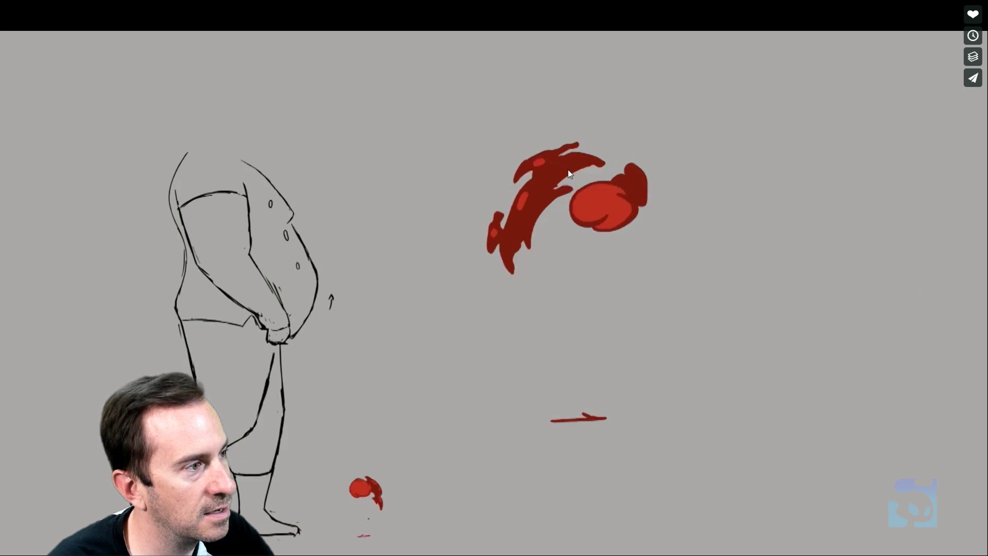
pyautogui.press('Left')
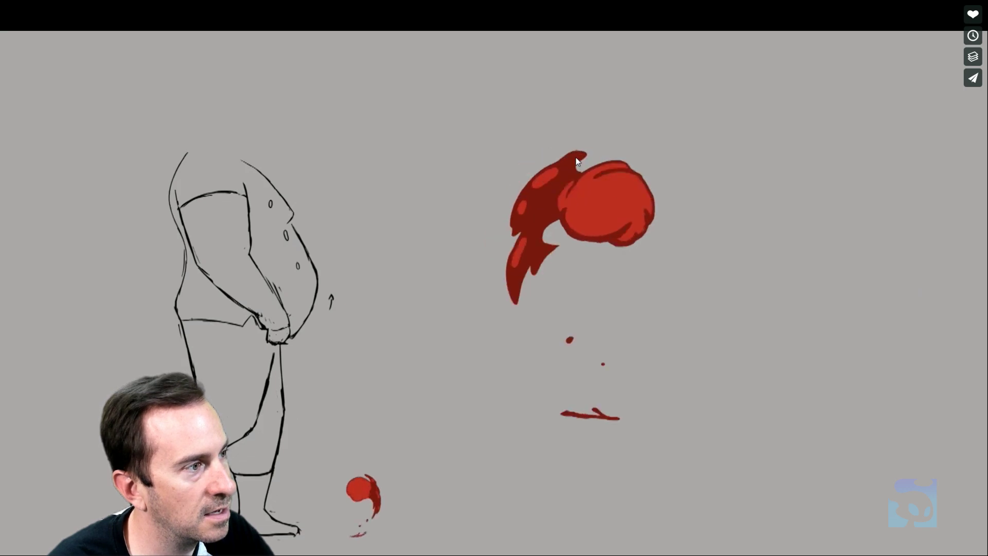
pyautogui.press('Right')
pyautogui.press('Left')
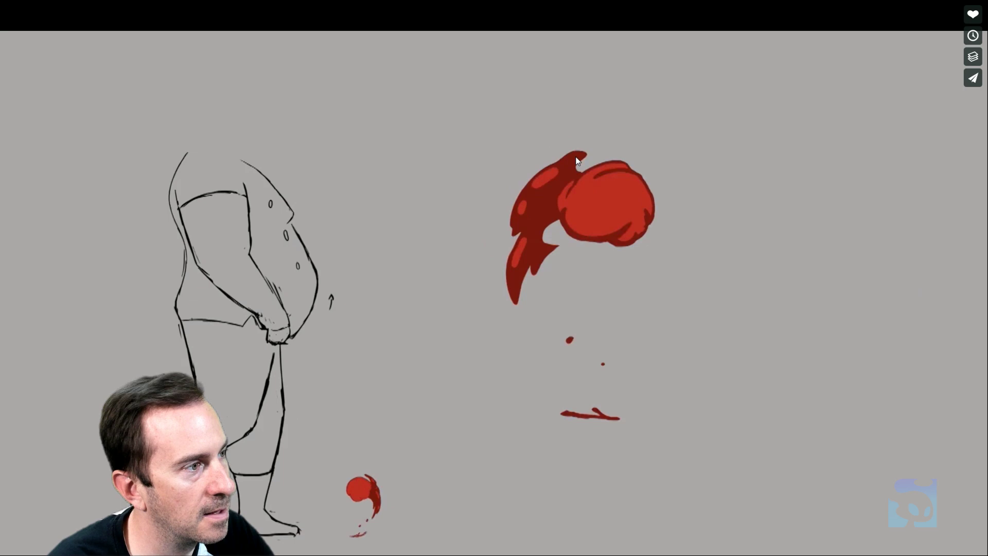
pyautogui.press('Right')
pyautogui.press('Left')
pyautogui.press('Right')
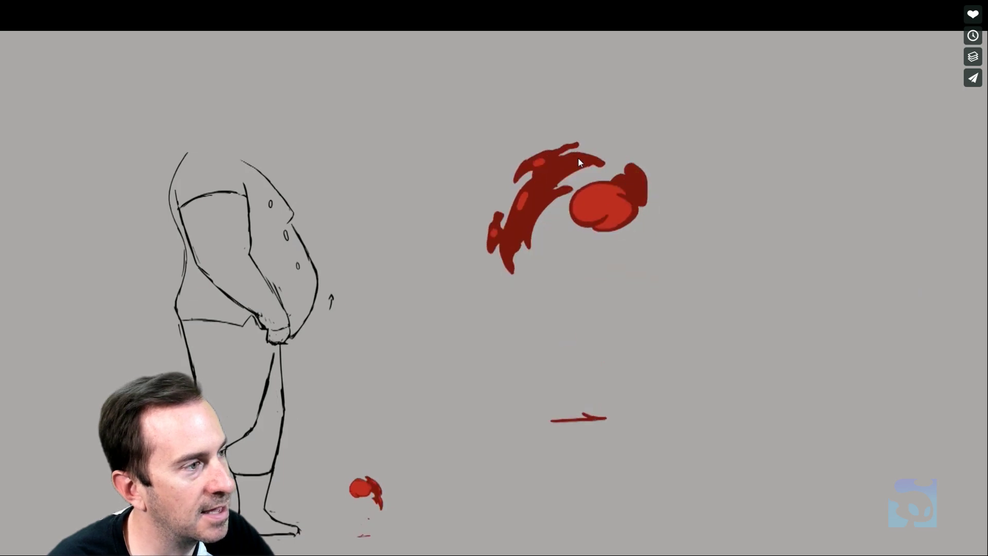
pyautogui.press('Left')
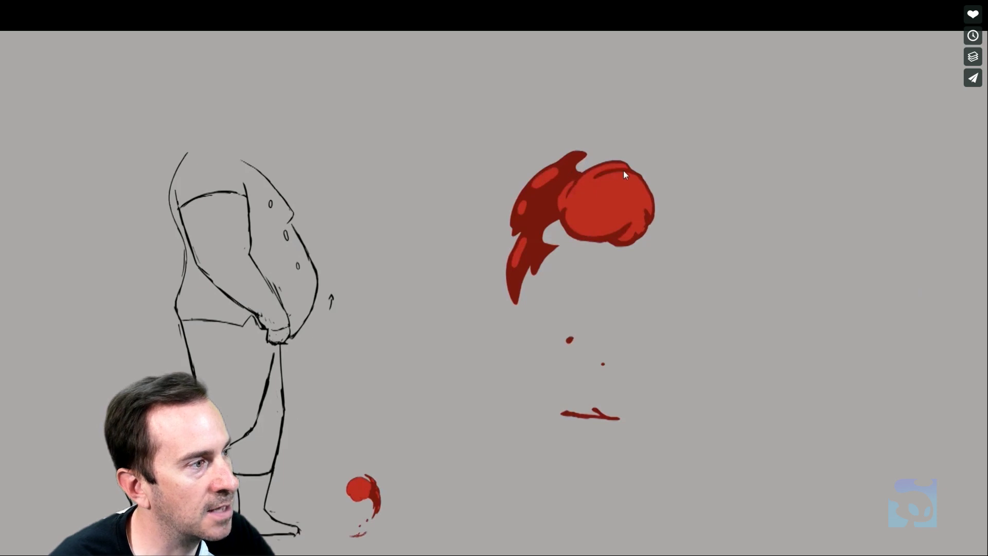
pyautogui.press('Right')
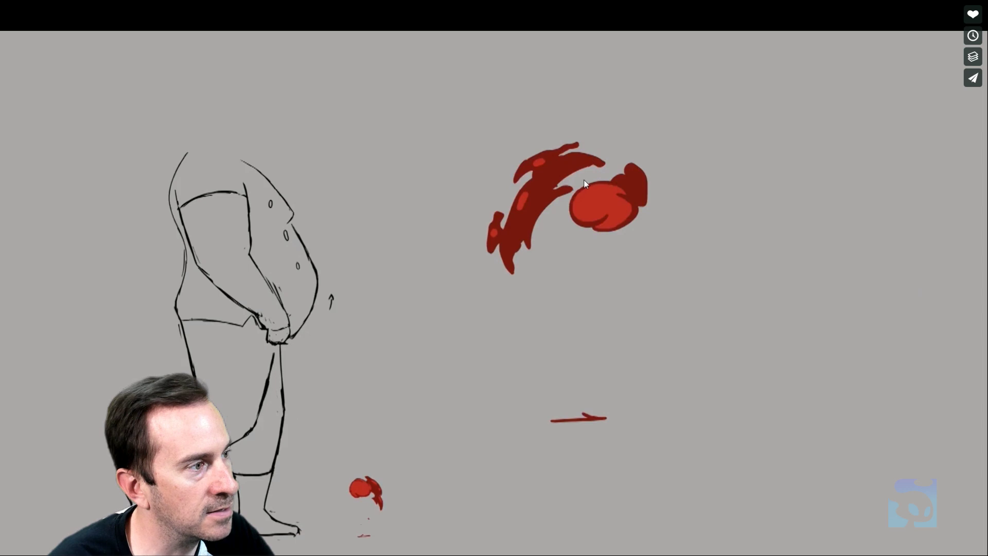
pyautogui.press('Left')
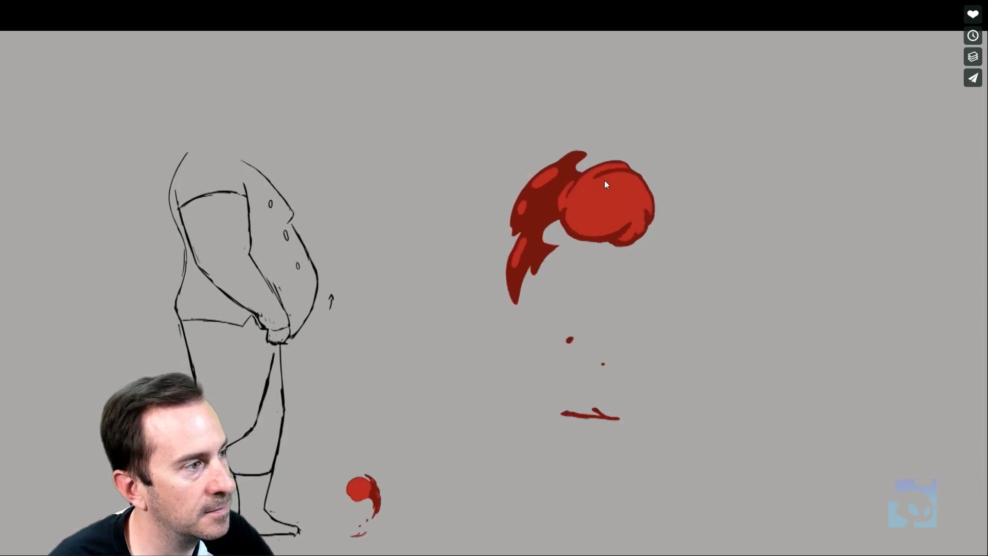
pyautogui.press('Right')
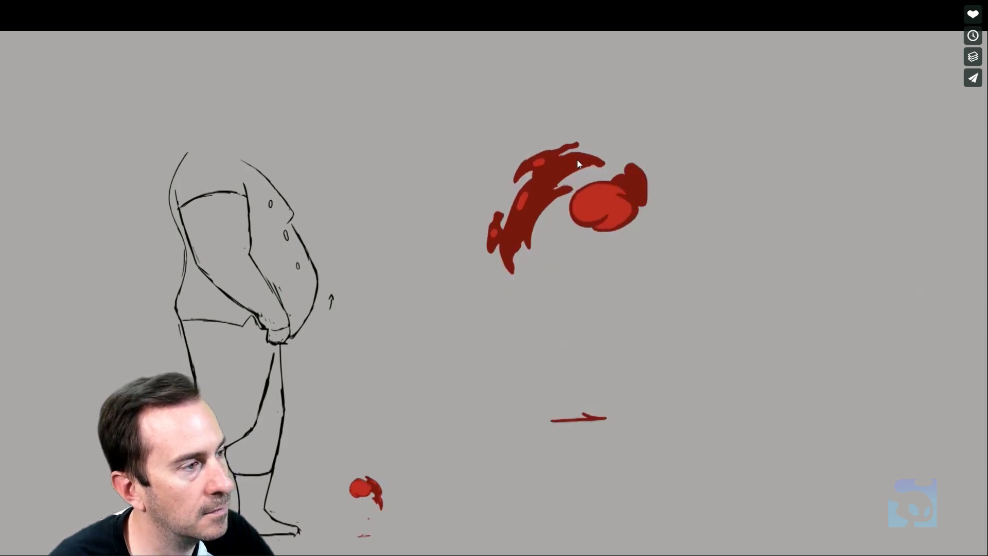
pyautogui.press('Left')
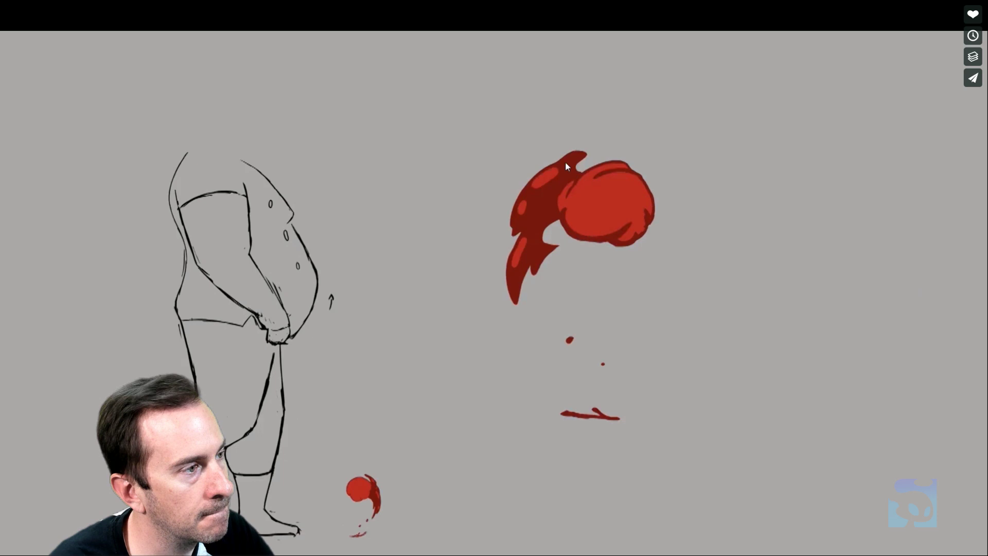
pyautogui.press('Right')
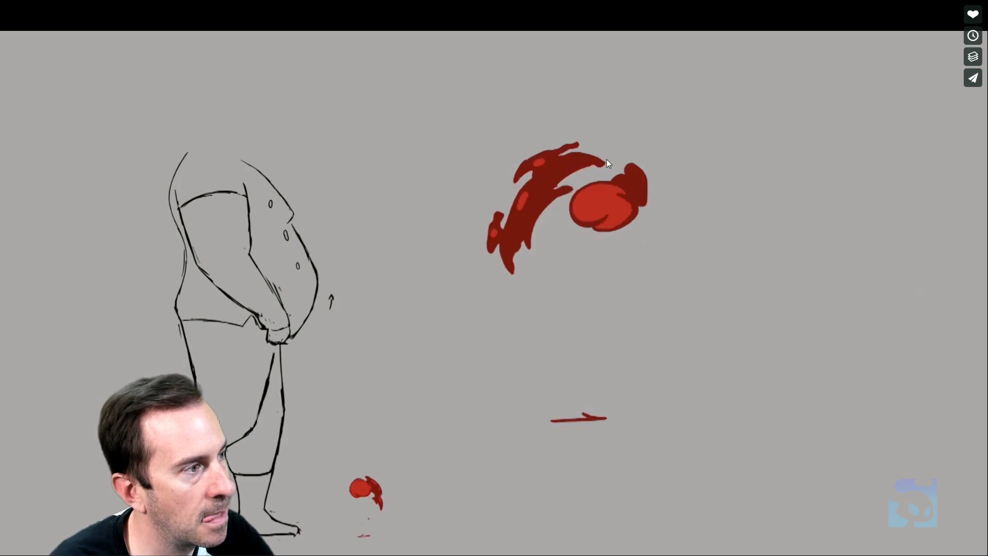
# Step: Step through the frames from the large red ball with its floor splash to the smaller ball, examining how the trailing arc changes
pyautogui.press('Right')
pyautogui.press('Right')
pyautogui.press('Right')
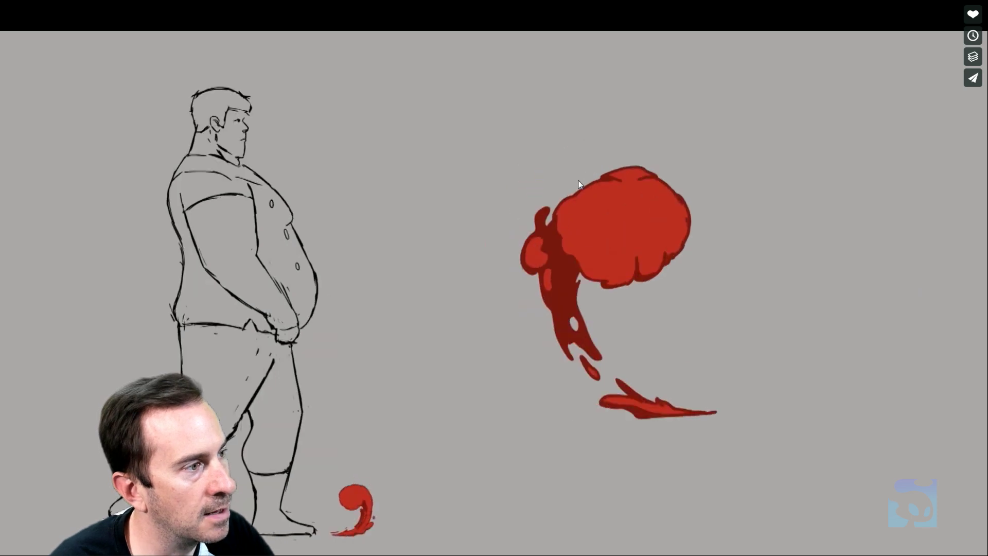
pyautogui.press('Right')
pyautogui.press('Right')
pyautogui.press('Right')
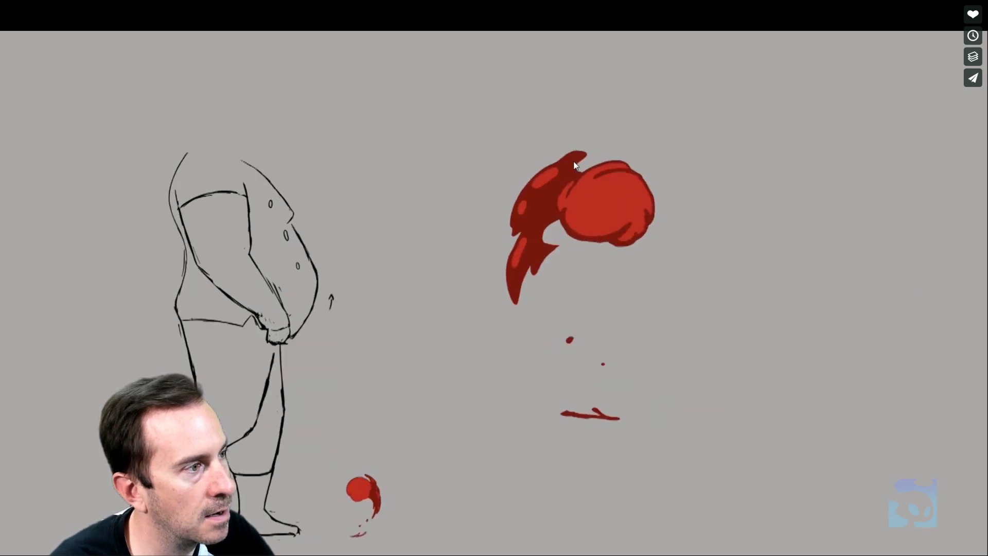
pyautogui.press('Right')
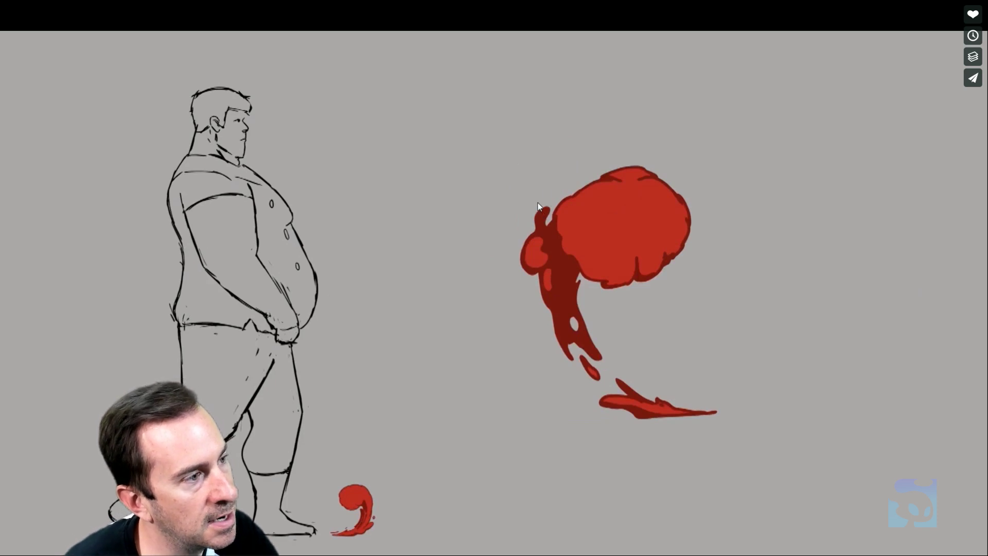
pyautogui.press('Left')
pyautogui.press('Right')
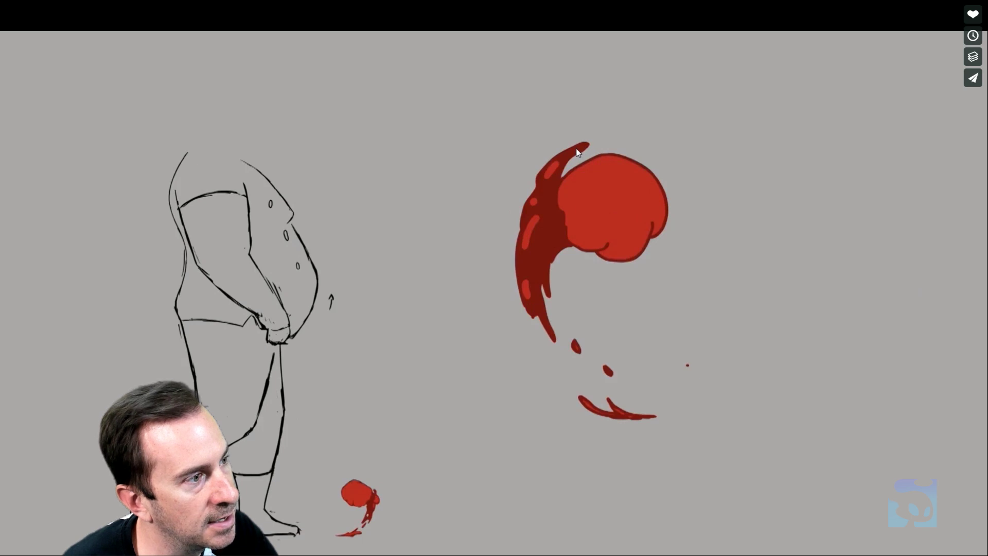
pyautogui.press('Left')
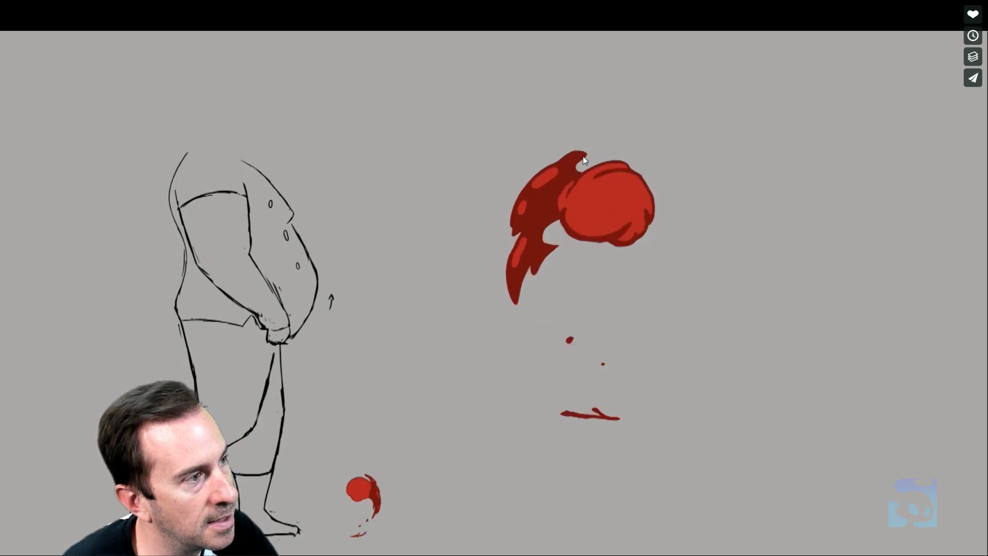
pyautogui.press('Right')
pyautogui.press('Left')
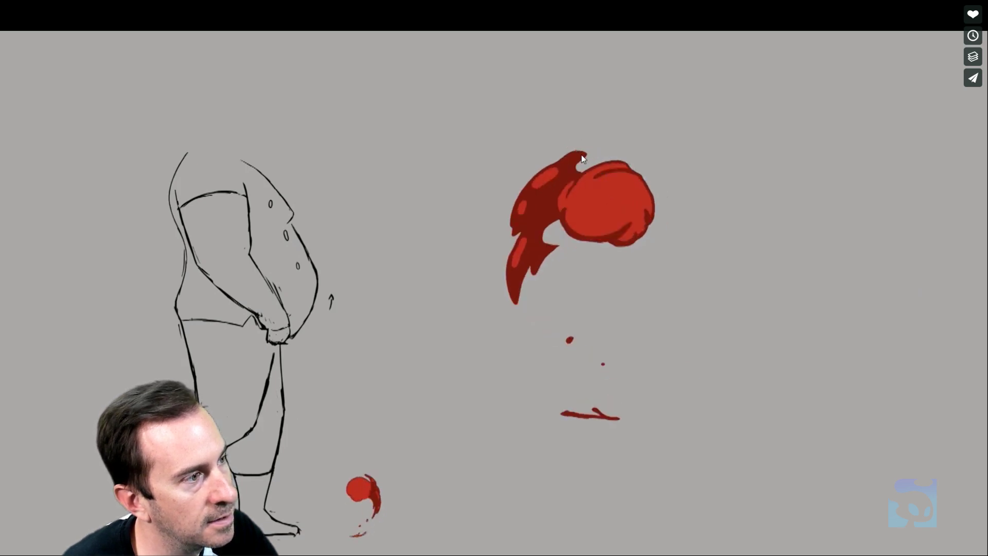
# Step: Step from the frame with the red arc joined to the ball to the thin arc fragments, examining how the shapes separate and shrink
pyautogui.press('Right')
pyautogui.press('Left')
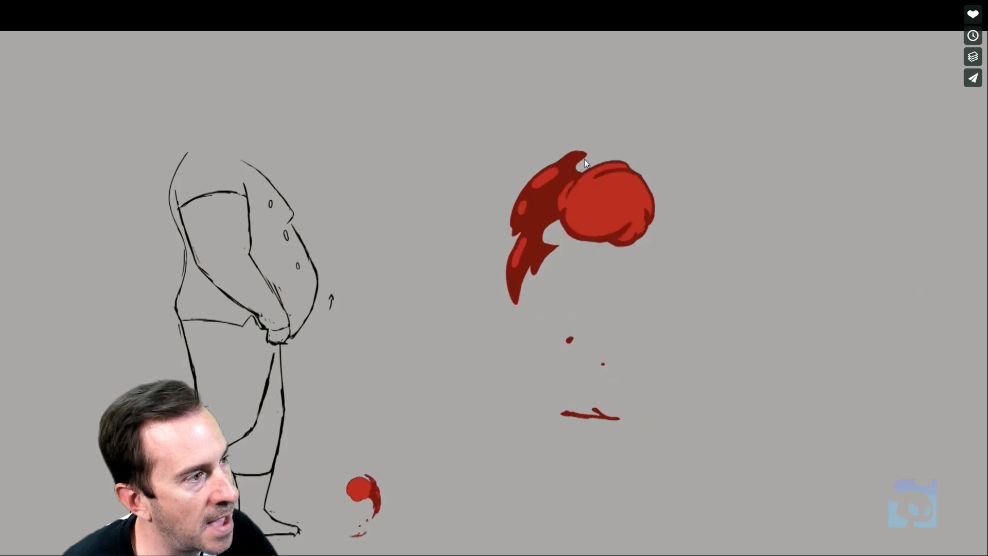
pyautogui.press('Left')
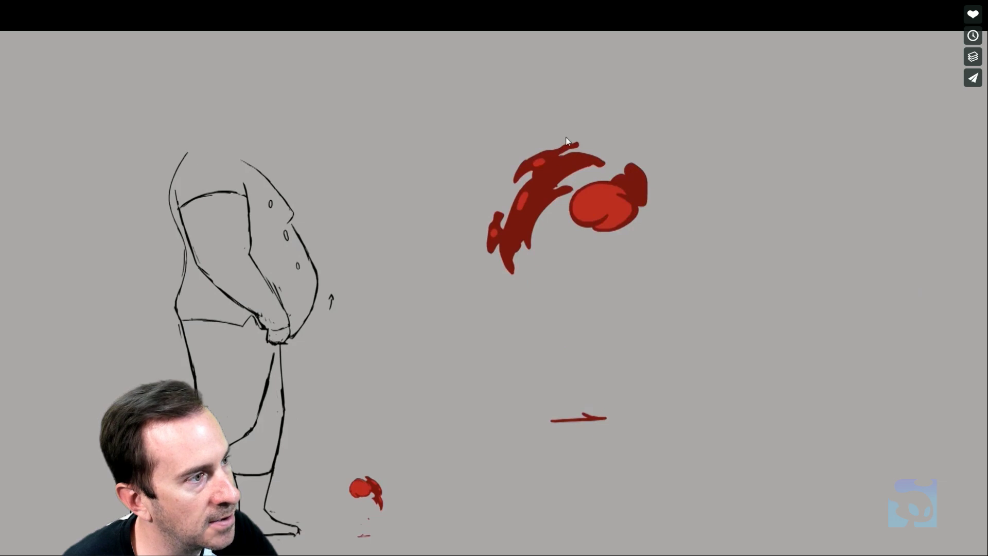
pyautogui.press('Left')
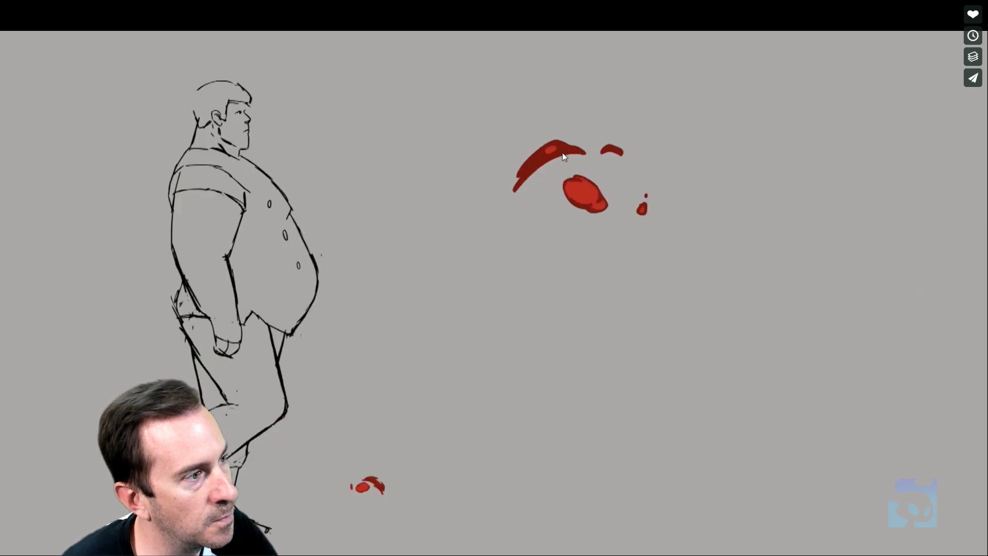
pyautogui.press('Left')
pyautogui.press('Left')
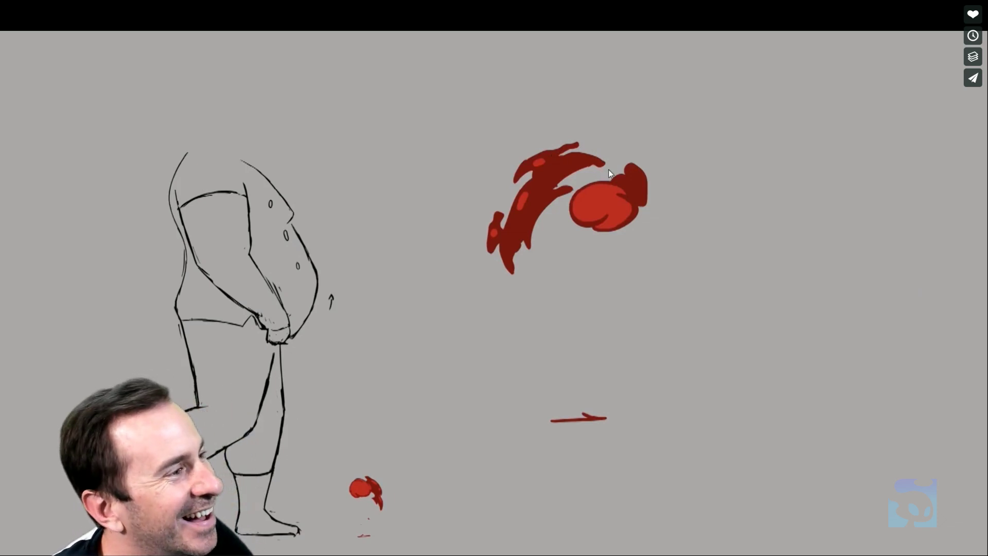
# Step: Step between the detached-arc, thinner-arc and joined-ball frames again, comparing the arc's outline and the gap beside the ball
pyautogui.press('Right')
pyautogui.press('Right')
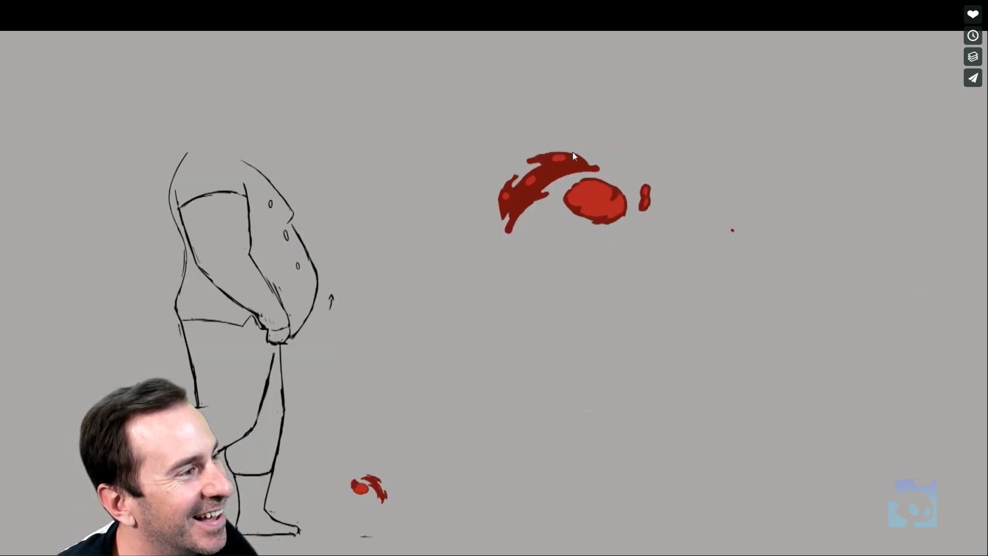
pyautogui.press('Right')
pyautogui.press('Right')
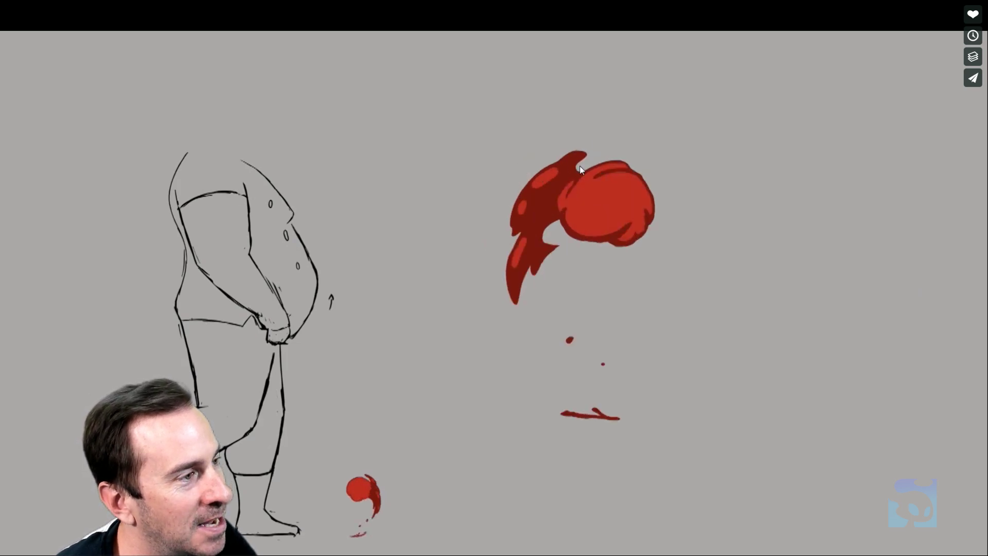
pyautogui.press('Right')
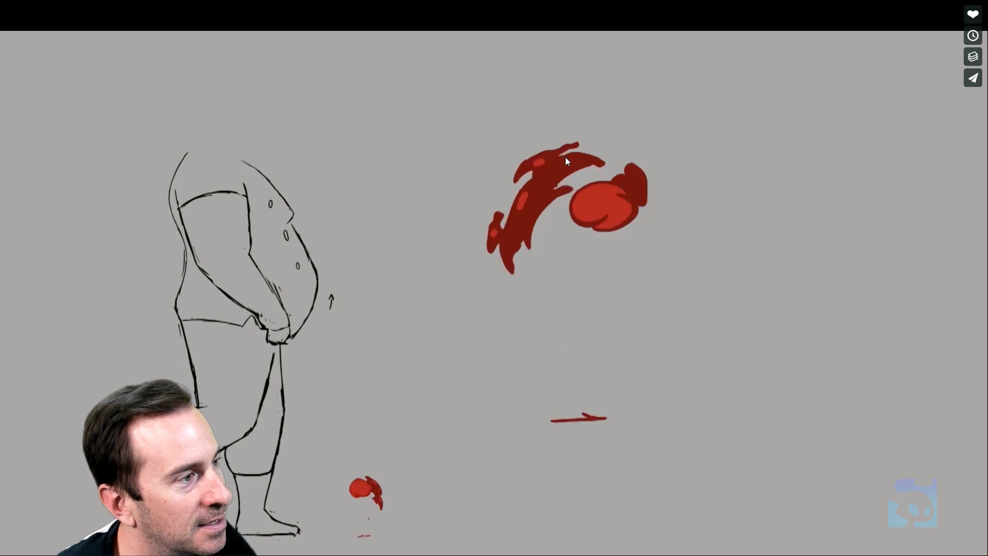